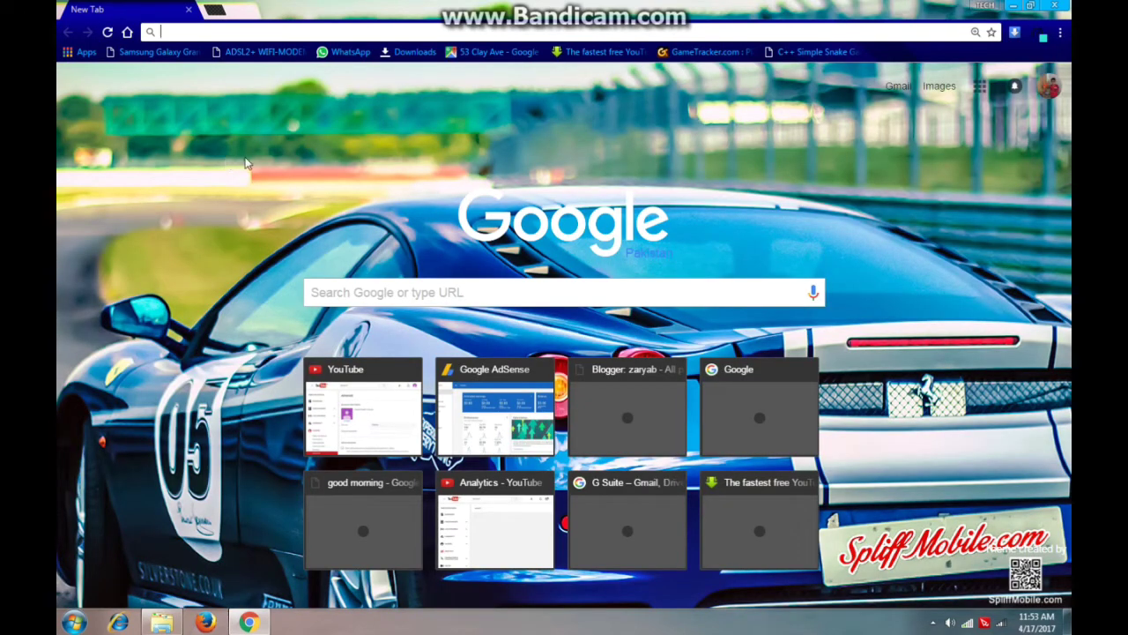
# Search Google for the person's name and switch to image results.
pyautogui.click(367, 296)
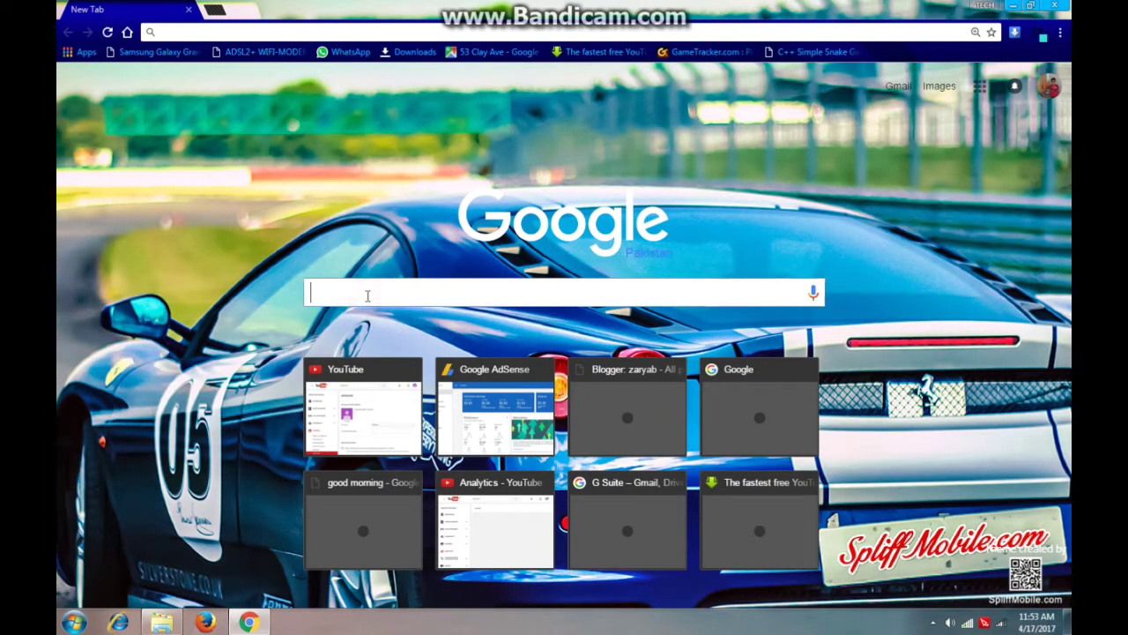
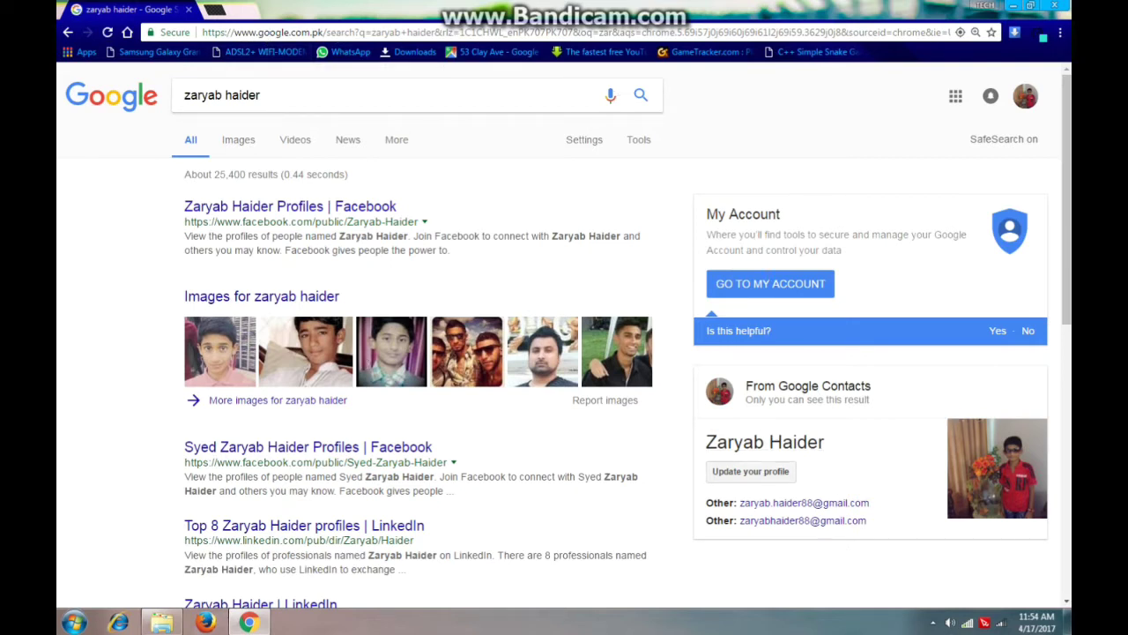
pyautogui.click(240, 141)
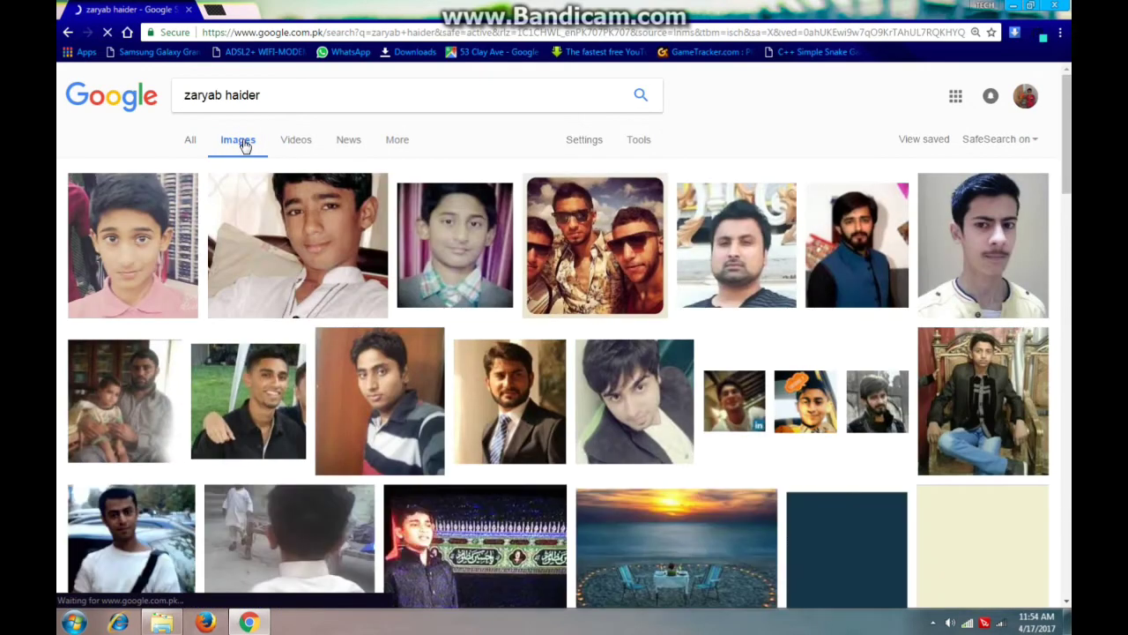
# Preview the first and third image results, including the boy in a checked shirt, then close them.
pyautogui.click(113, 209)
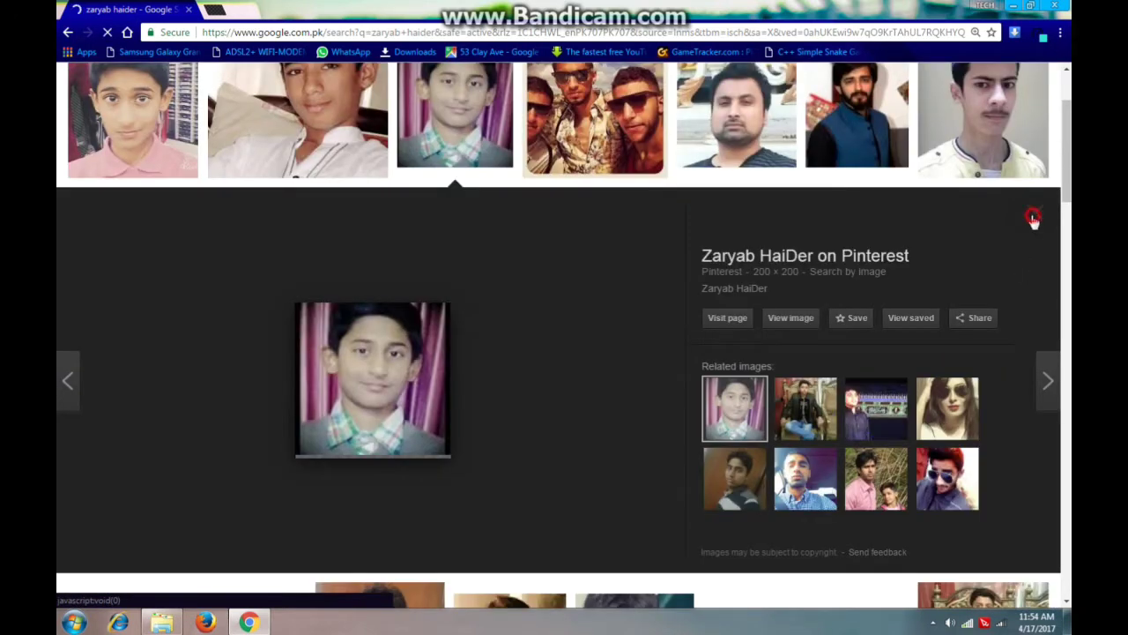
pyautogui.click(1033, 217)
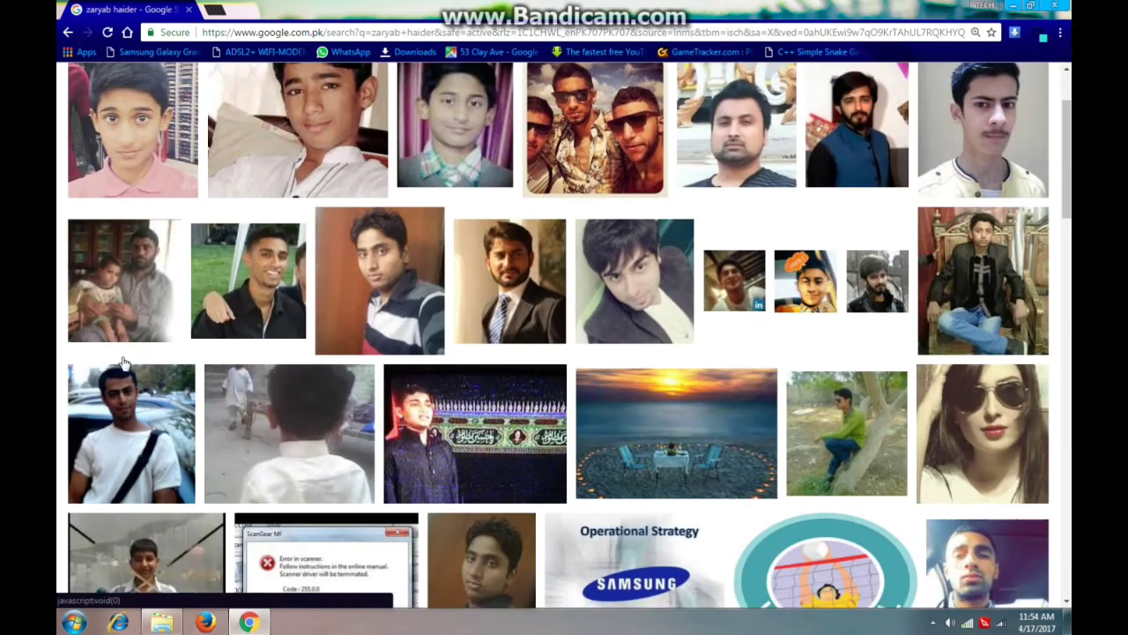
pyautogui.scroll(3, 323, 262)
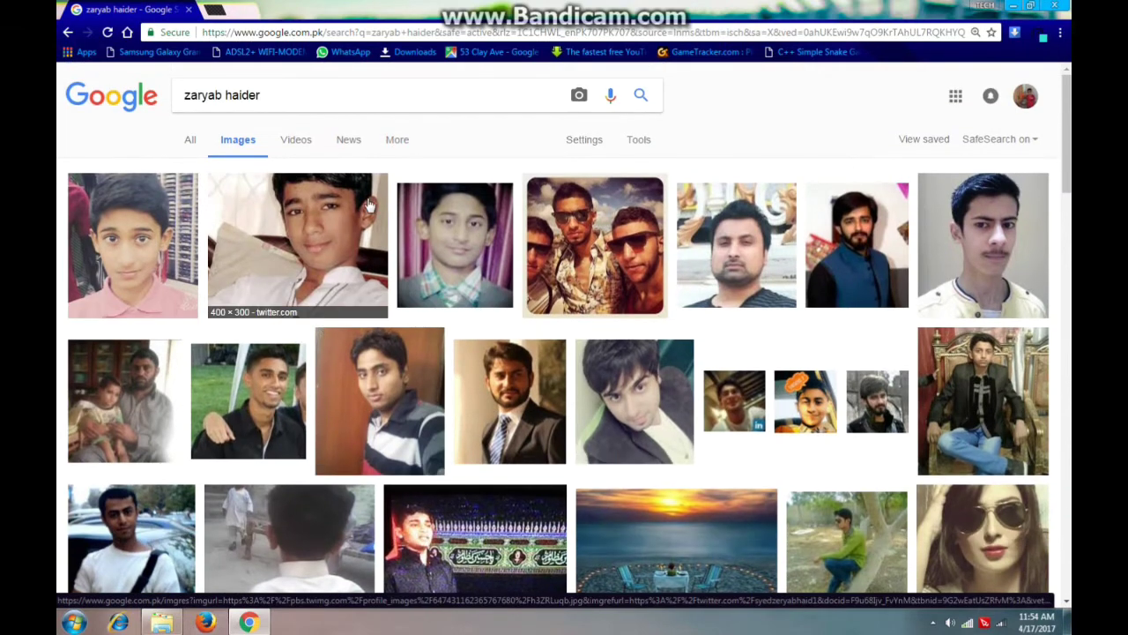
pyautogui.click(454, 243)
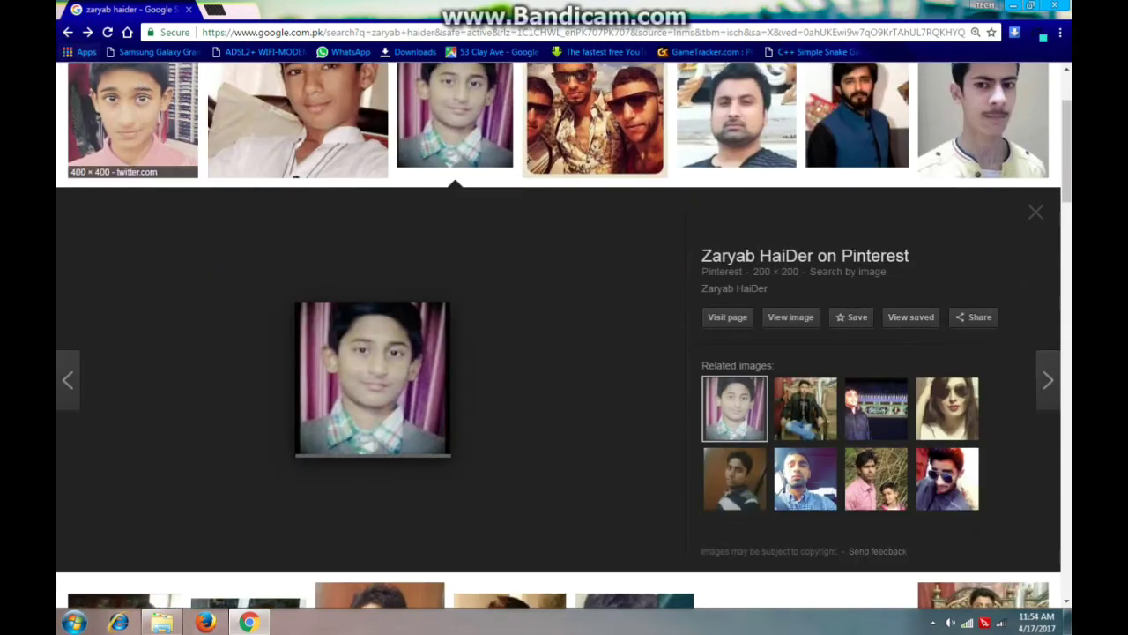
pyautogui.click(1038, 215)
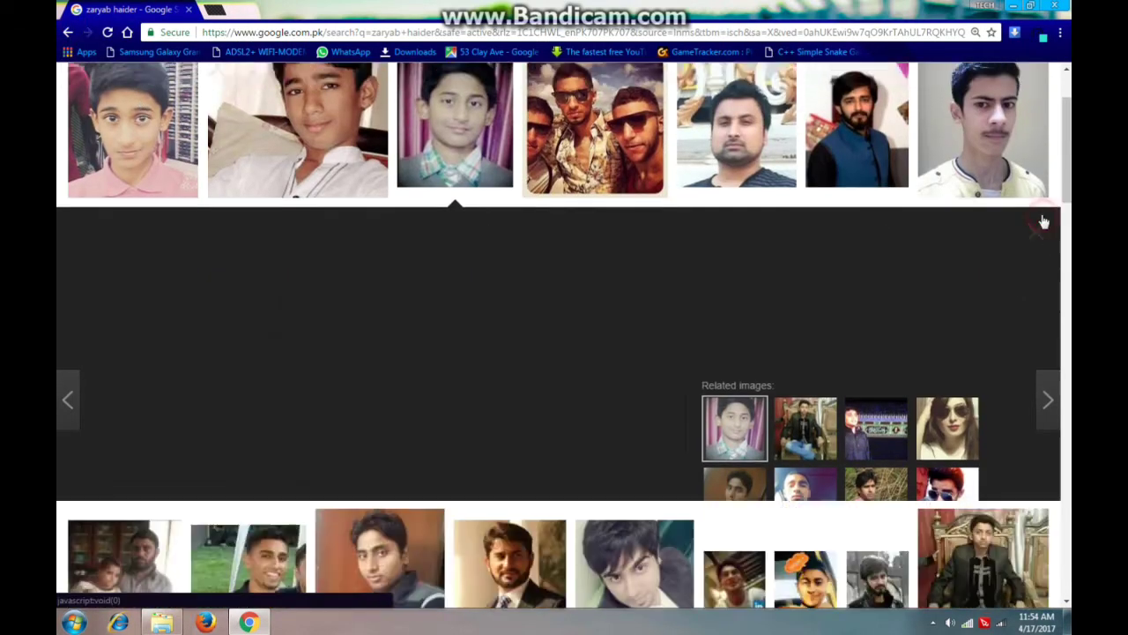
# Show the desktop and refresh it.
pyautogui.press('super+d')
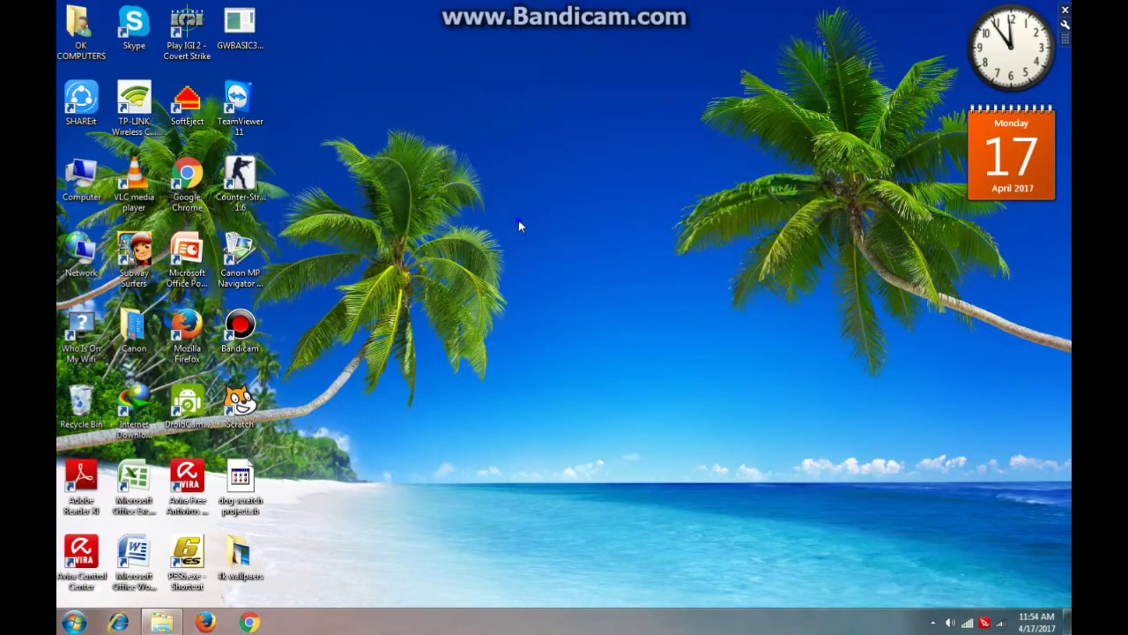
pyautogui.rightClick(518, 220)
pyautogui.click(551, 263)
# Restore the Local Disk (D:) window, open Upload to google and select both photos.
pyautogui.click(163, 622)
pyautogui.scroll(-1, 472, 444)
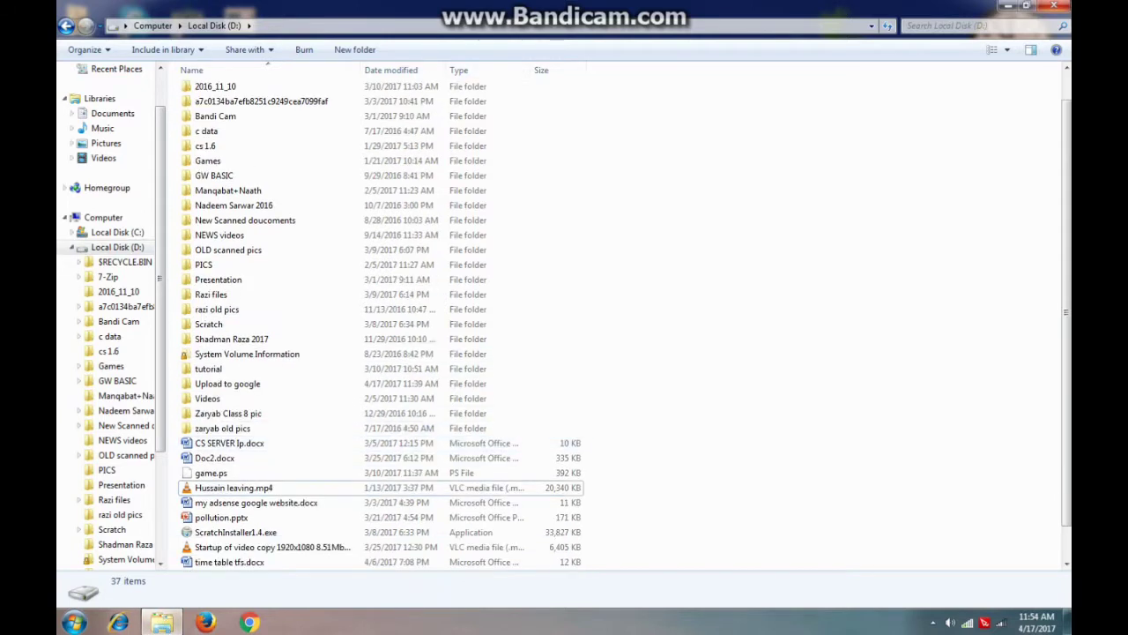
pyautogui.scroll(1, 441, 433)
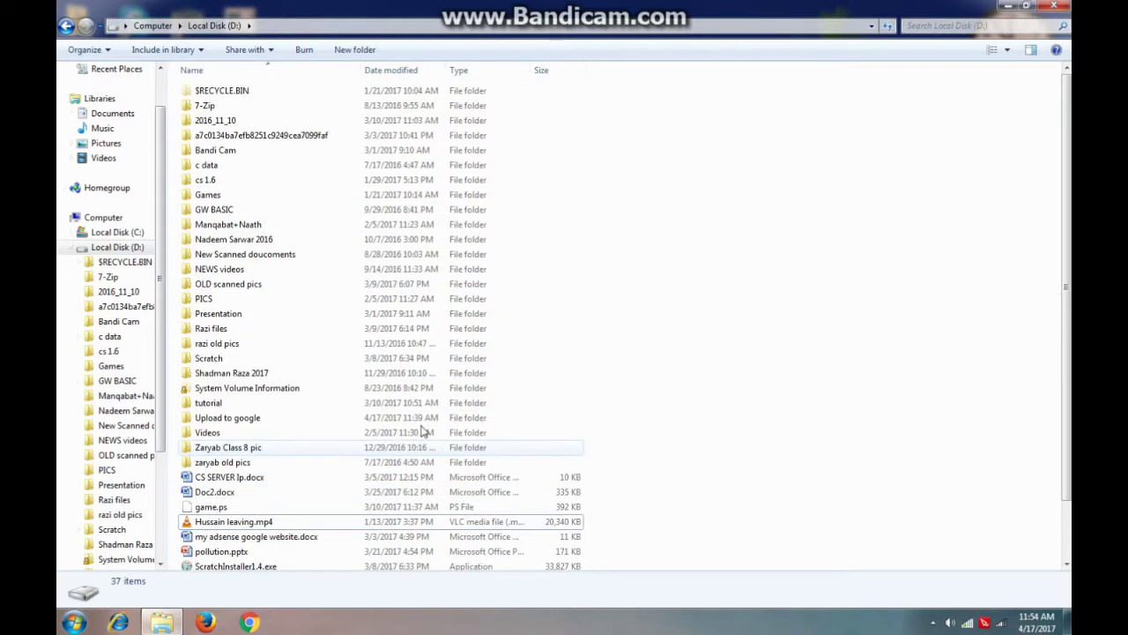
pyautogui.doubleClick(281, 420)
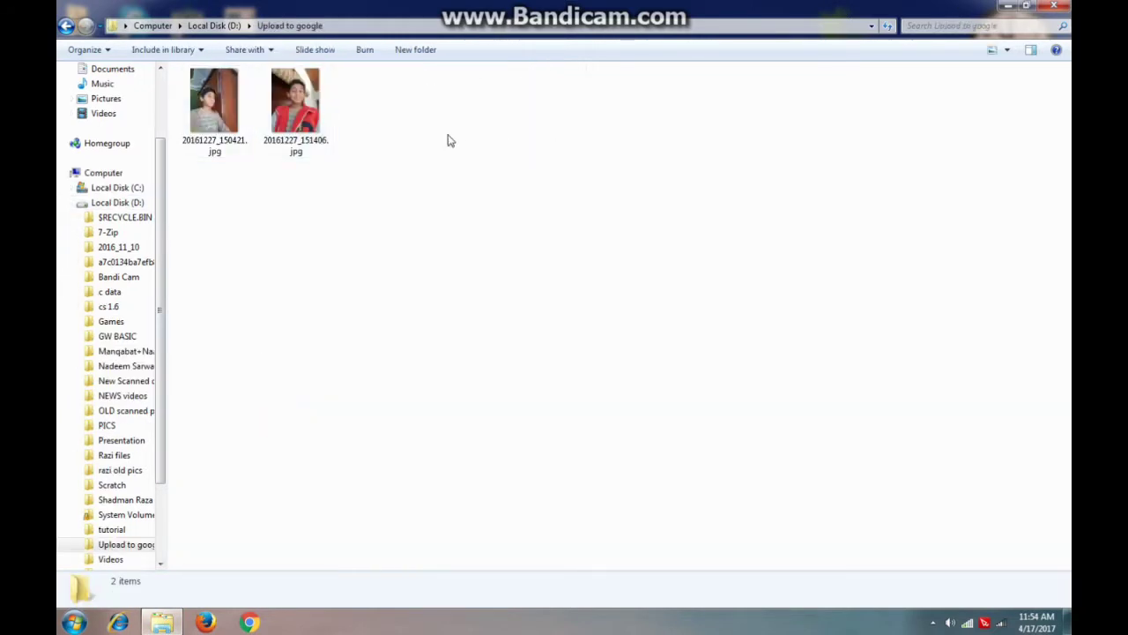
pyautogui.moveTo(449, 139); pyautogui.dragTo(221, 79)
pyautogui.click(832, 332)
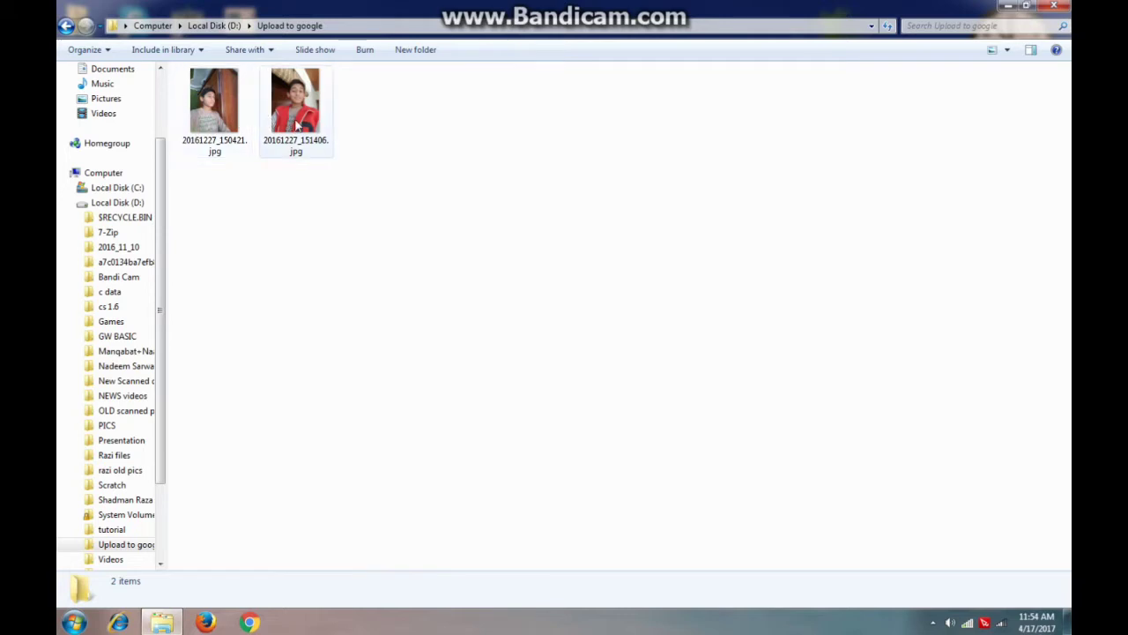
pyautogui.moveTo(527, 79); pyautogui.dragTo(224, 94)
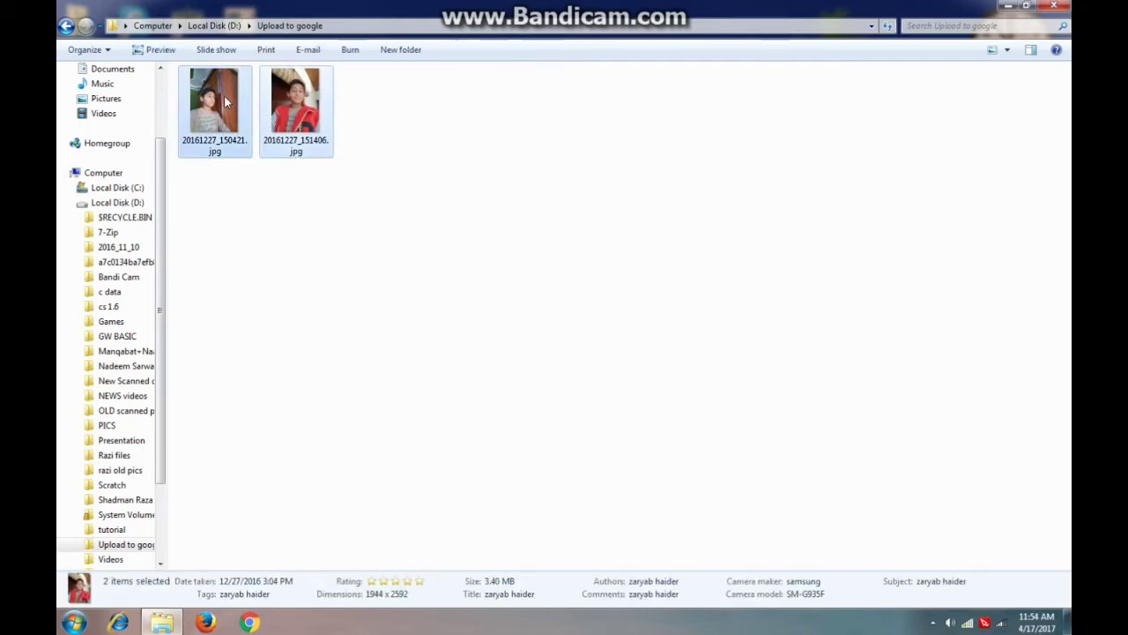
pyautogui.rightClick(284, 123)
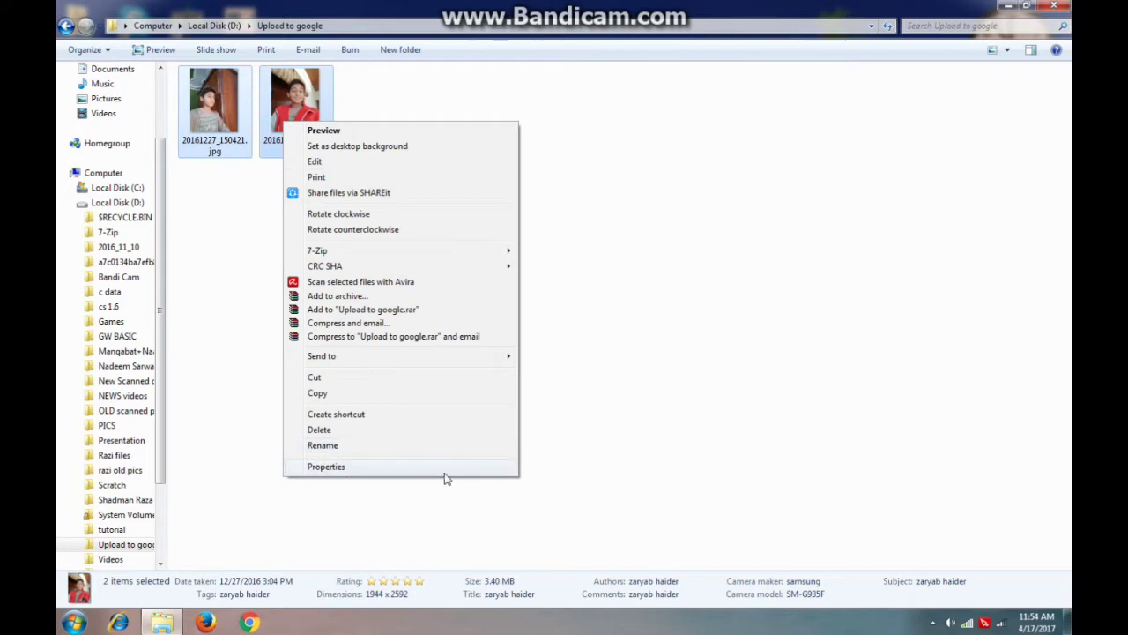
pyautogui.click(347, 466)
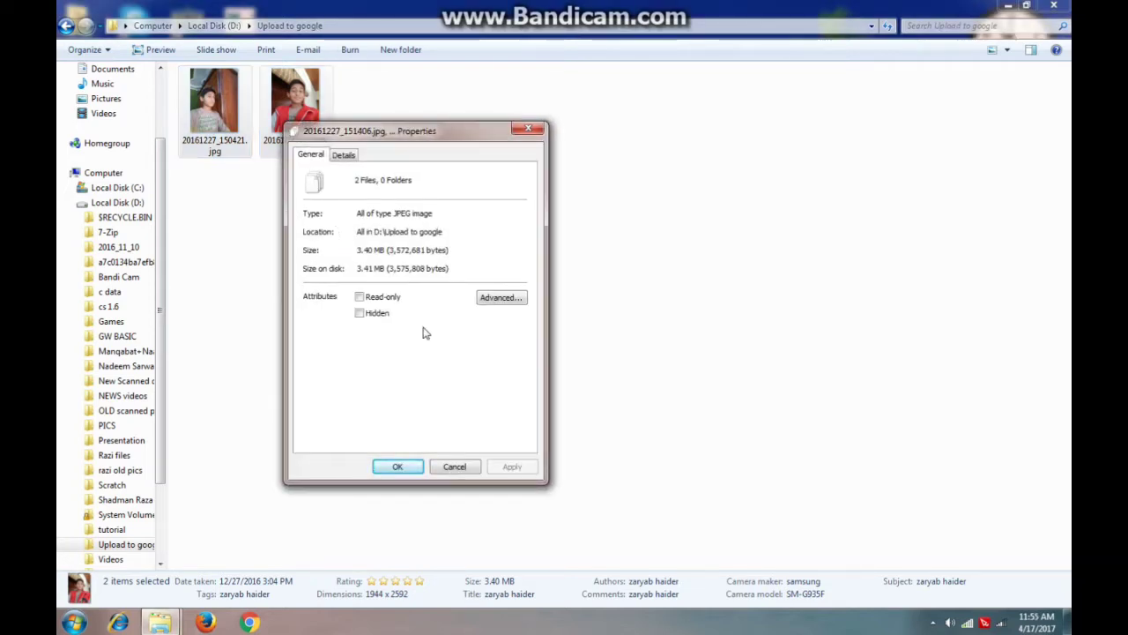
pyautogui.click(343, 156)
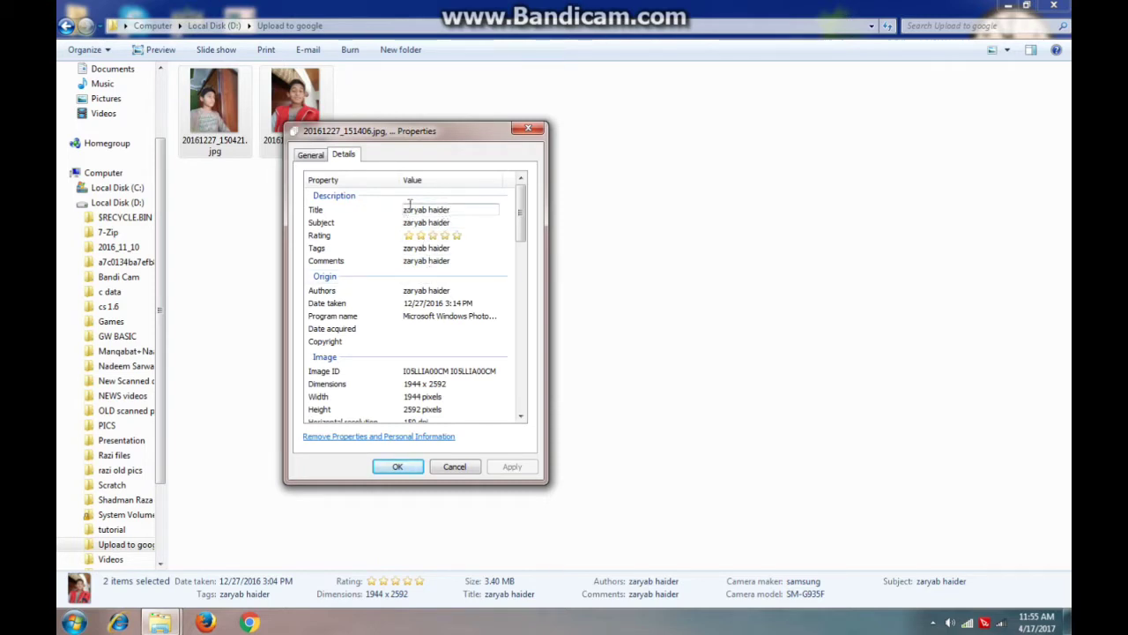
pyautogui.click(456, 211)
pyautogui.click(457, 212)
pyautogui.click(329, 214)
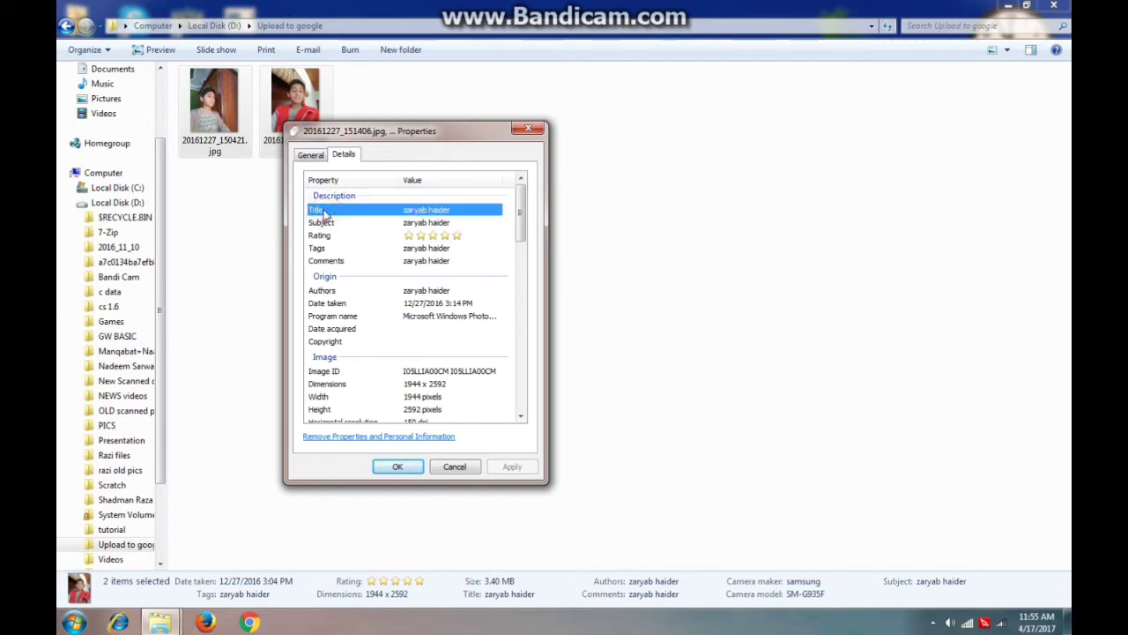
pyautogui.click(328, 222)
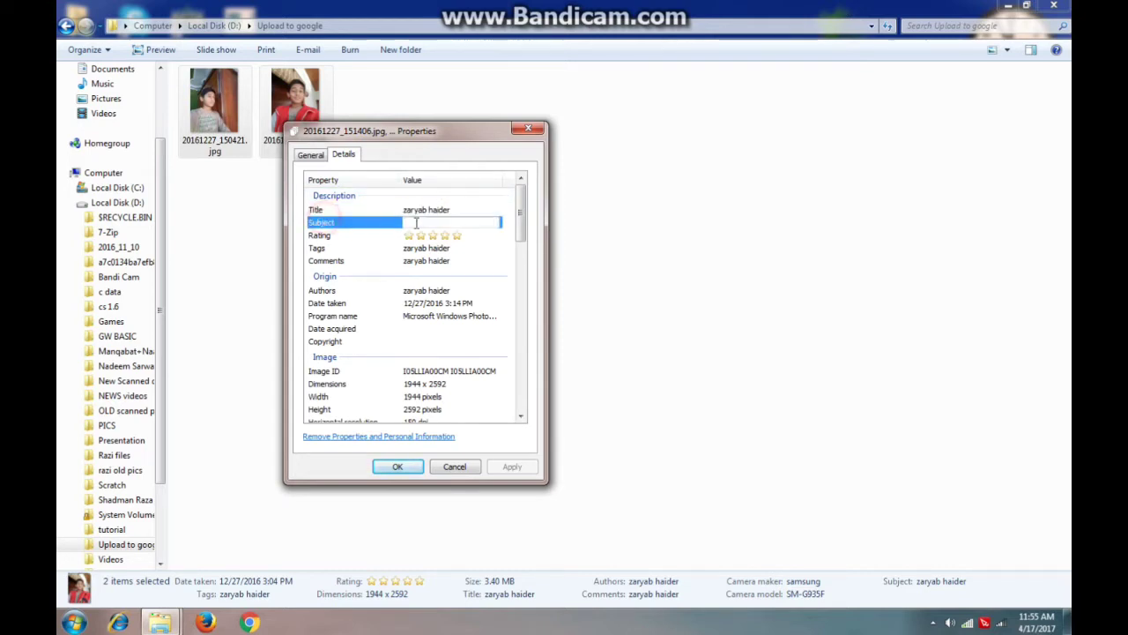
pyautogui.click(322, 235)
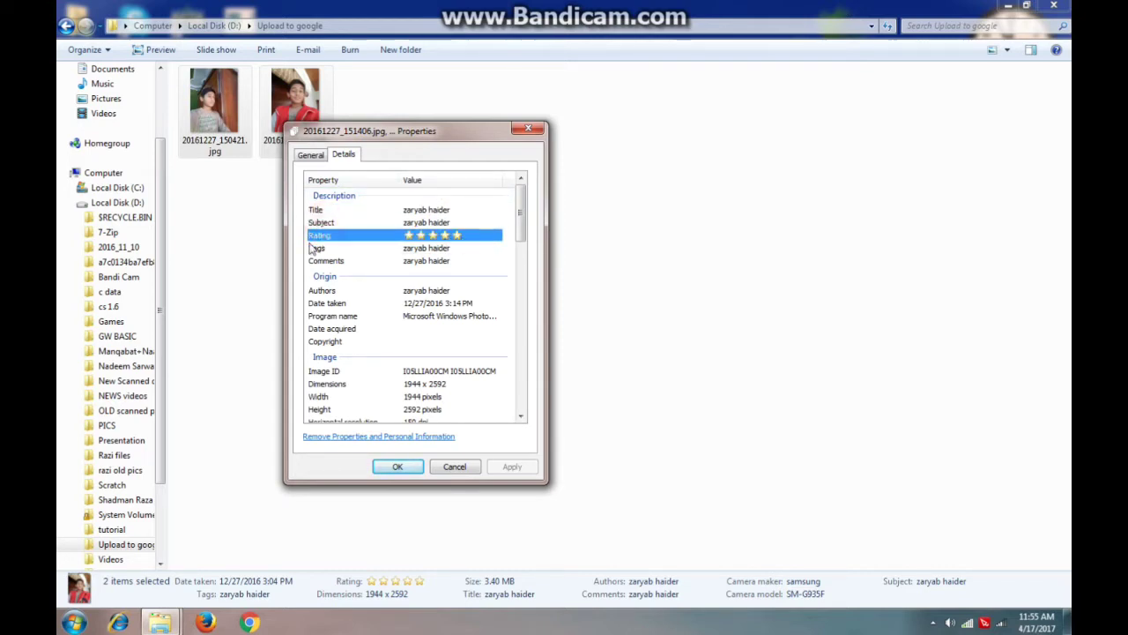
pyautogui.click(316, 249)
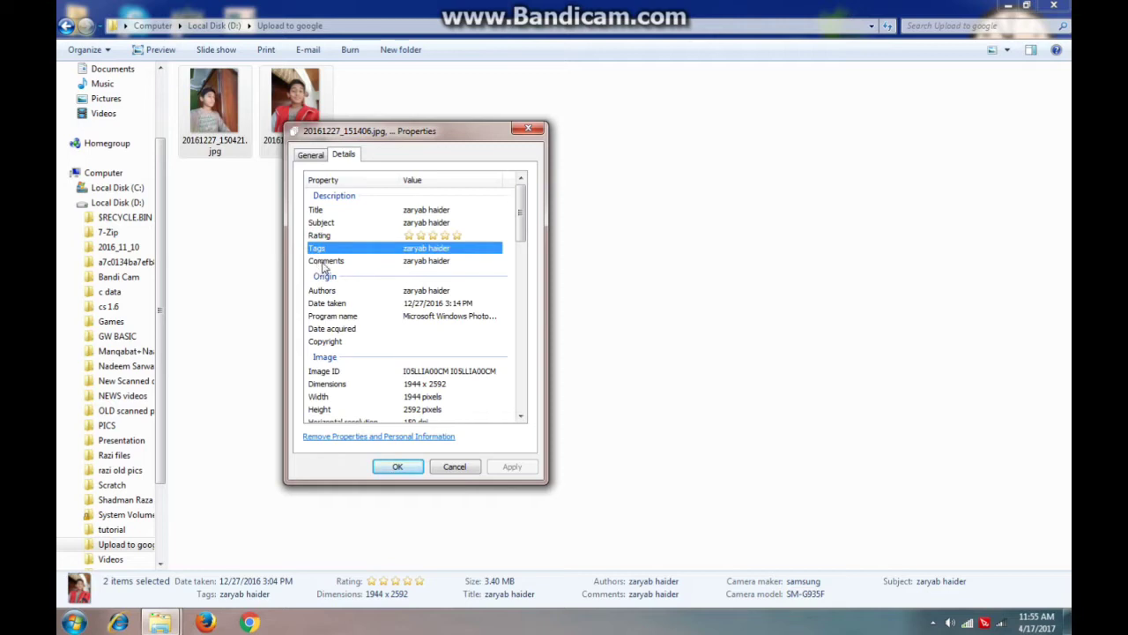
pyautogui.click(322, 261)
pyautogui.scroll(-1, 369, 257)
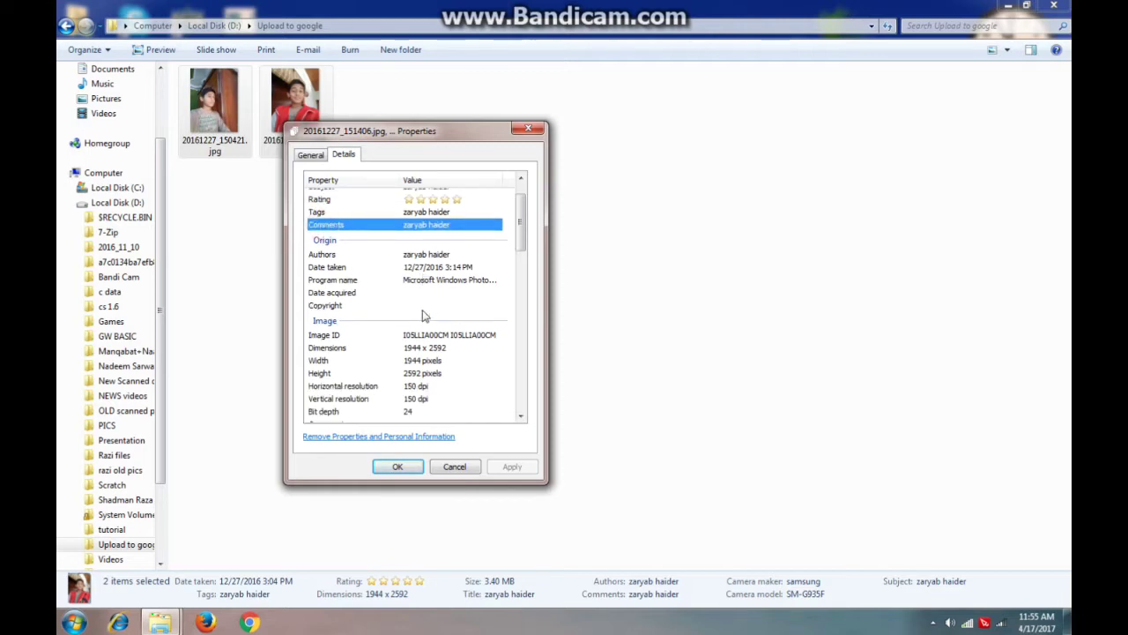
pyautogui.click(348, 255)
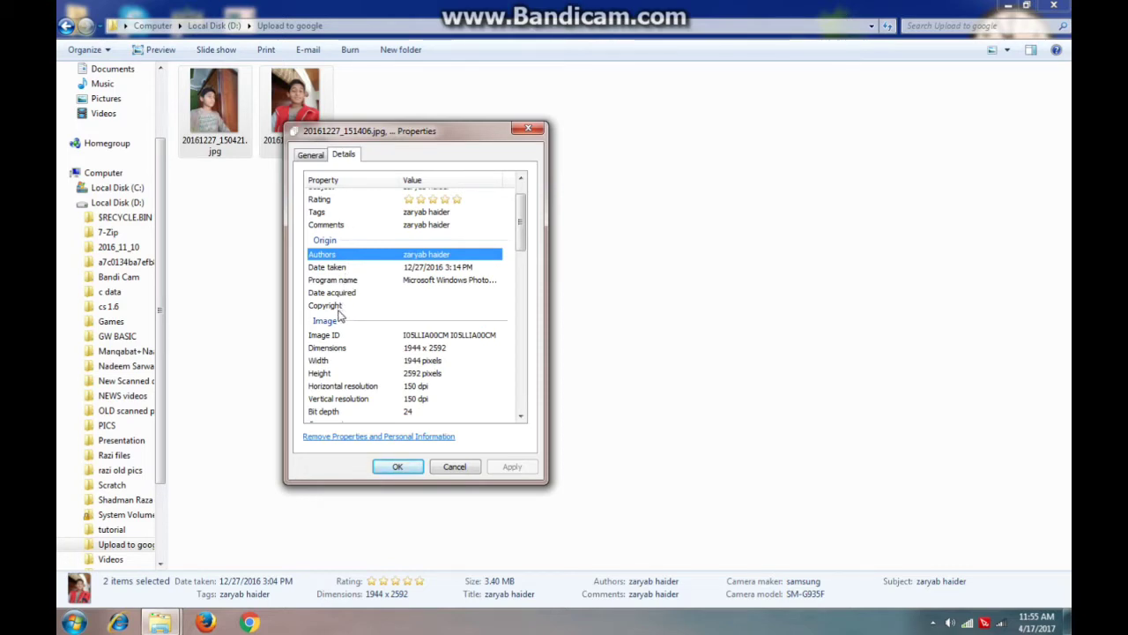
pyautogui.click(343, 292)
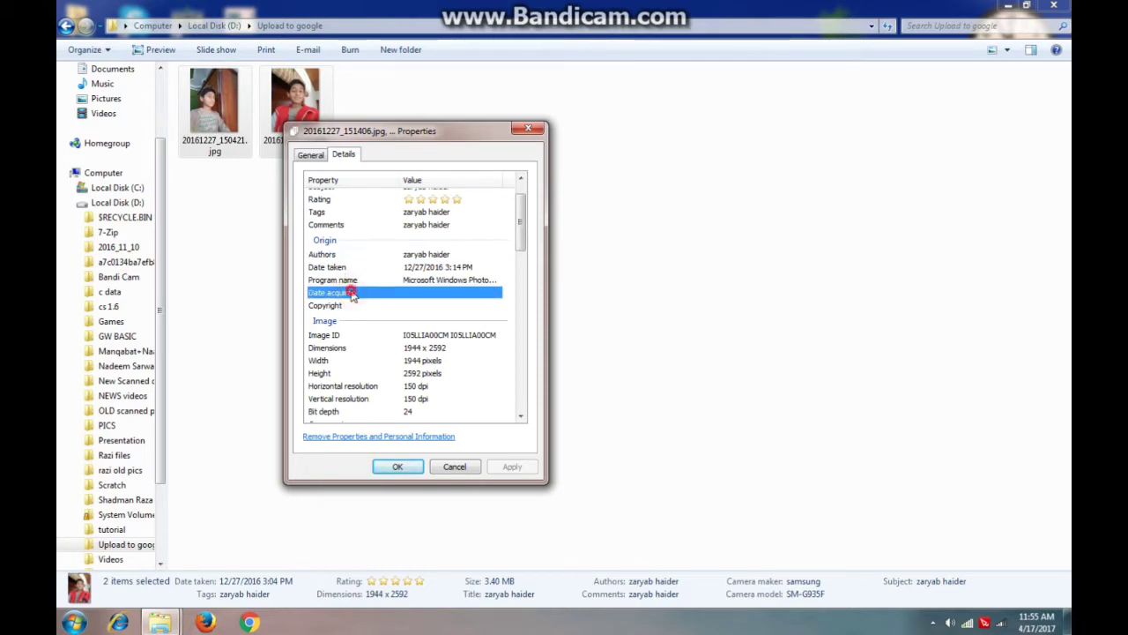
pyautogui.click(426, 295)
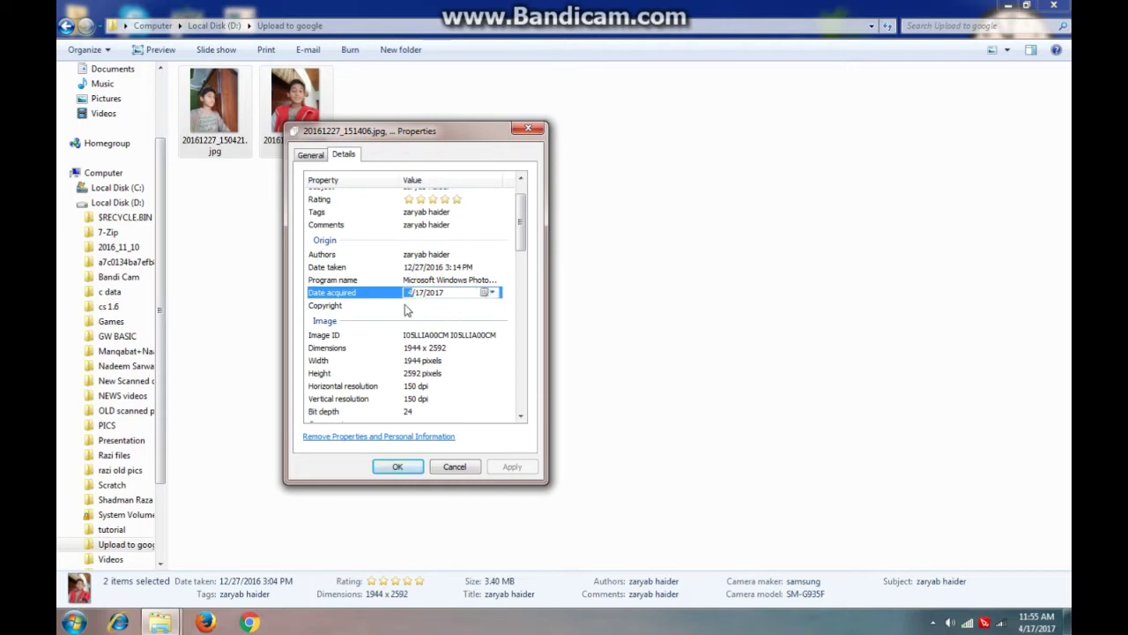
pyautogui.click(407, 306)
pyautogui.click(424, 293)
pyautogui.click(385, 295)
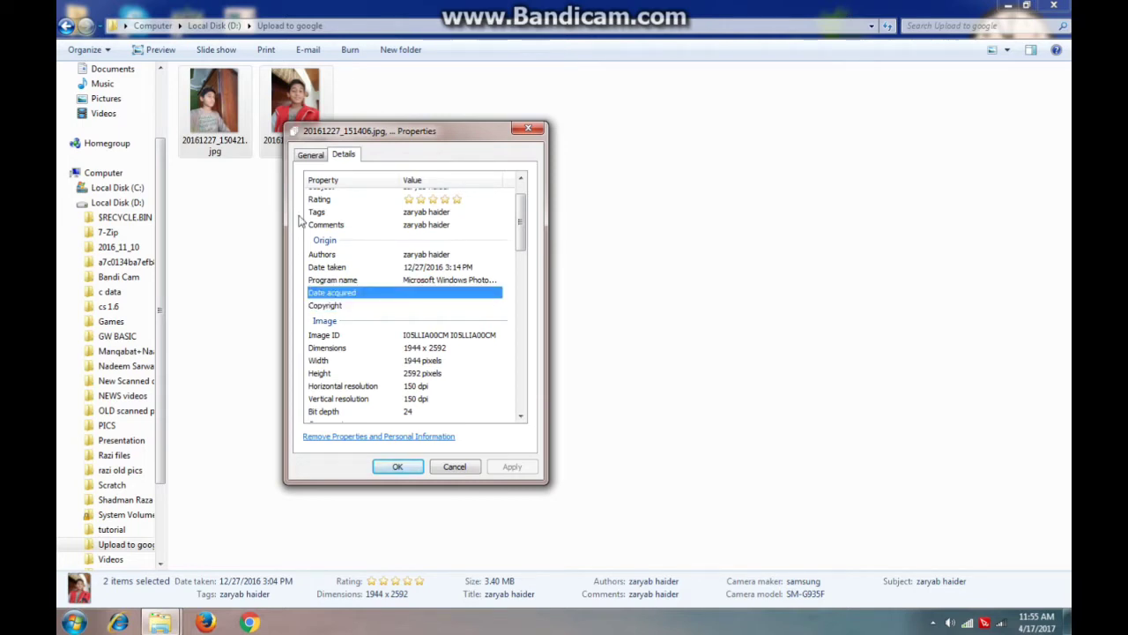
pyautogui.click(352, 256)
pyautogui.click(367, 360)
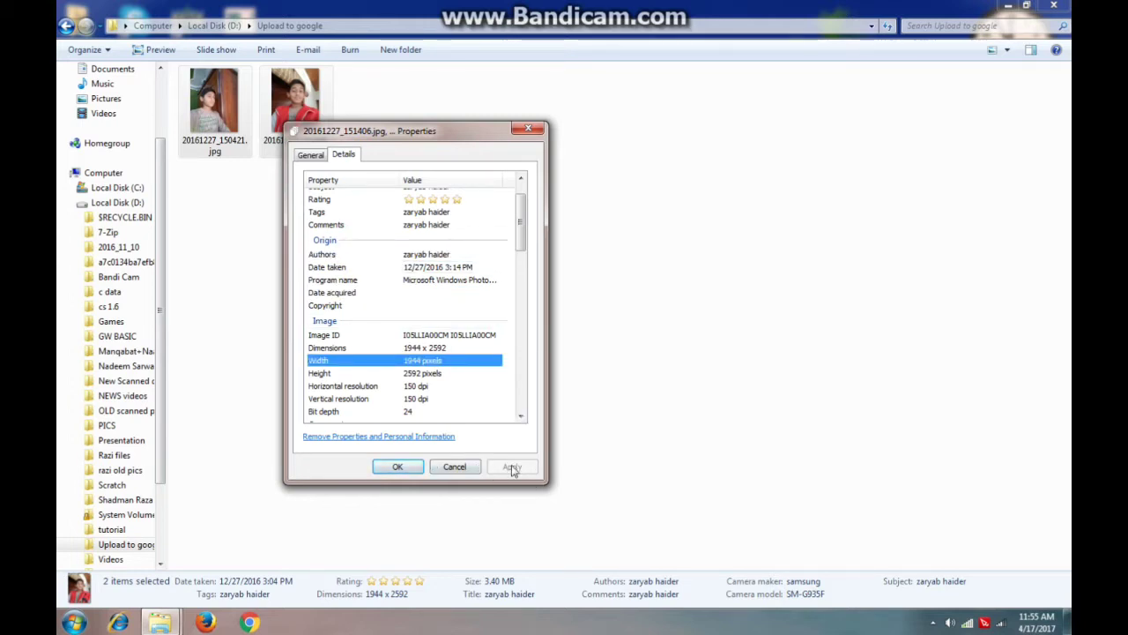
pyautogui.click(397, 466)
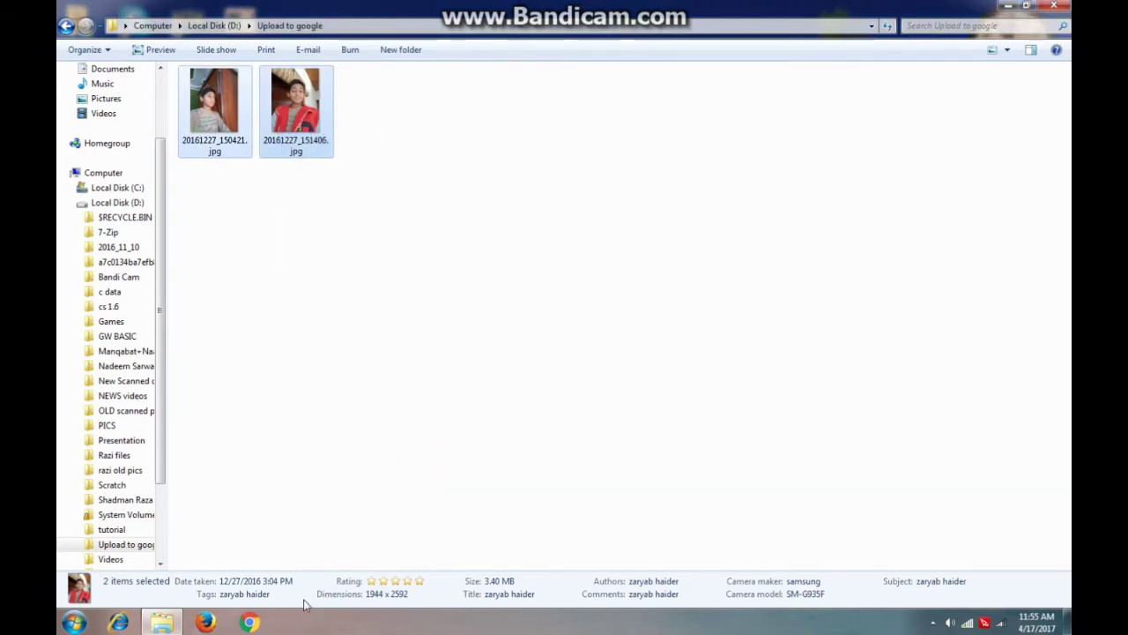
# Minimize Explorer and refresh the desktop.
pyautogui.click(1007, 7)
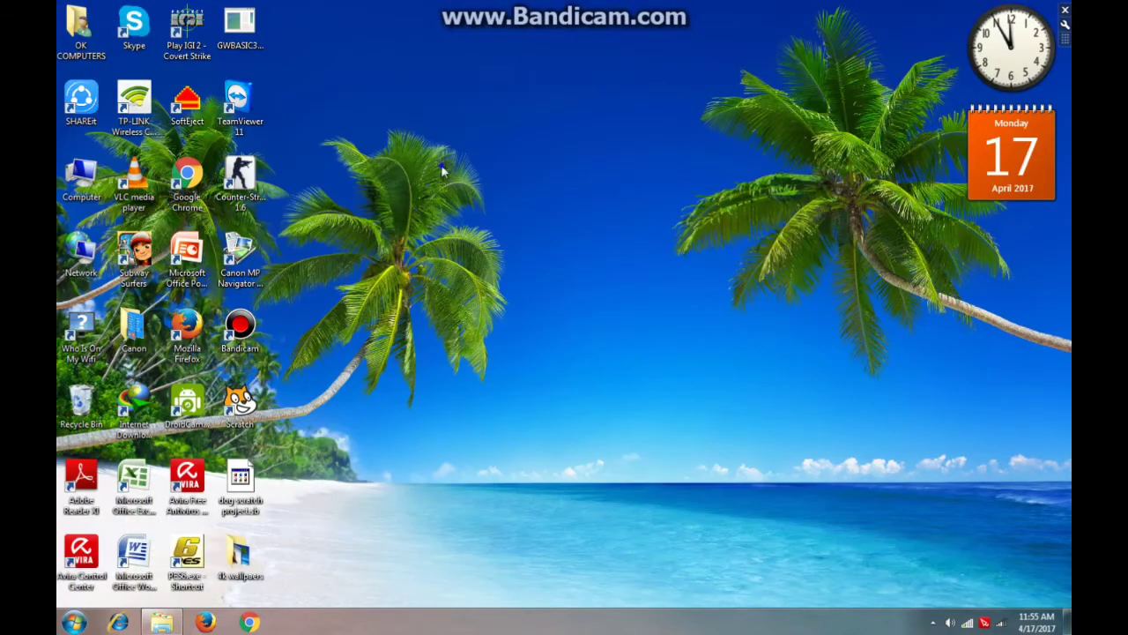
pyautogui.rightClick(451, 172)
pyautogui.click(483, 204)
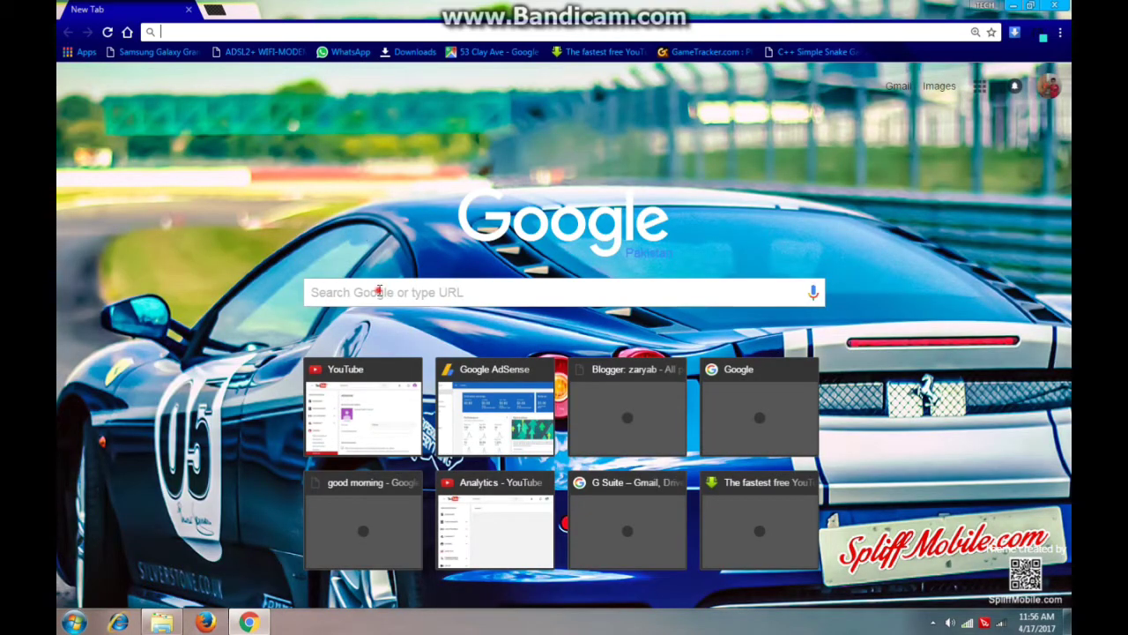
# Go to blogger.com to load the blog dashboard.
pyautogui.click(379, 291)
pyautogui.write('blogger')
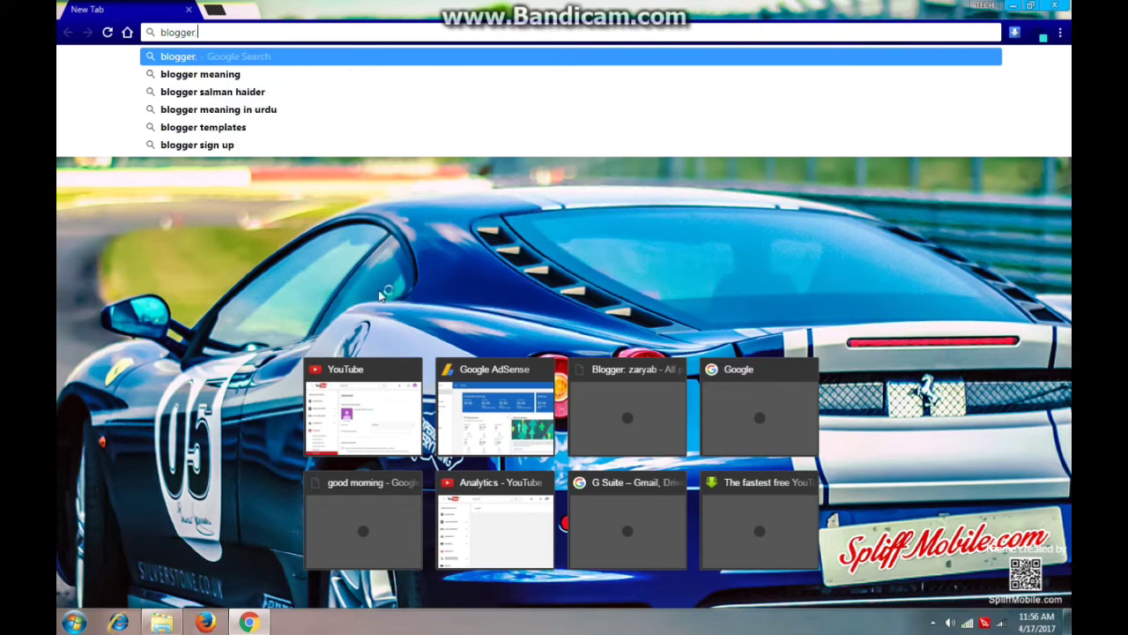
pyautogui.write('.com')
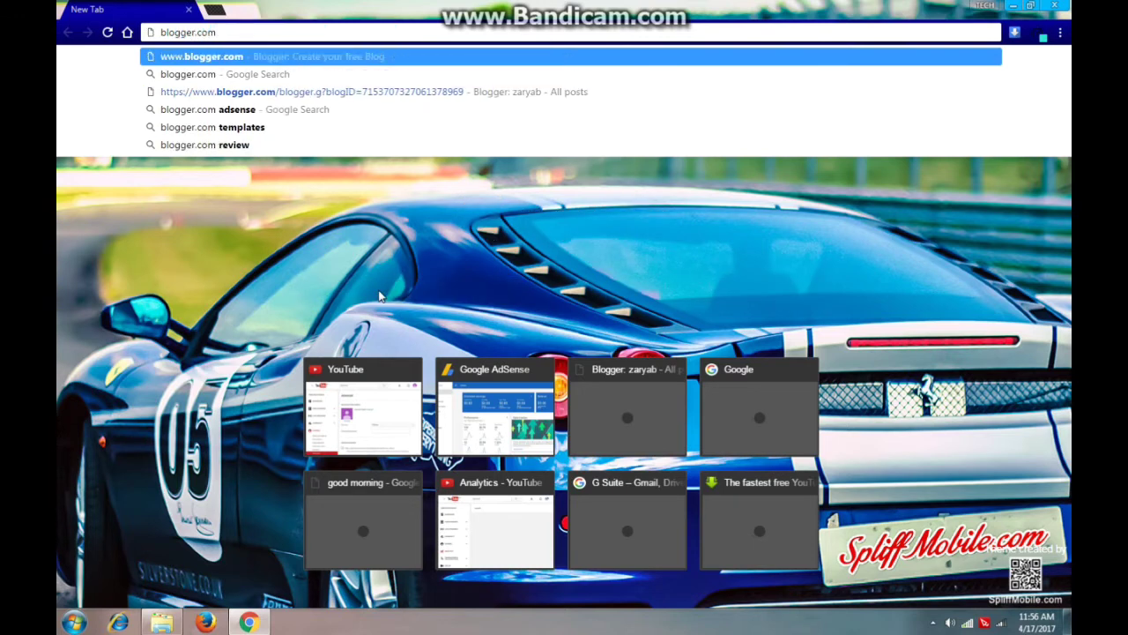
pyautogui.press('Return')
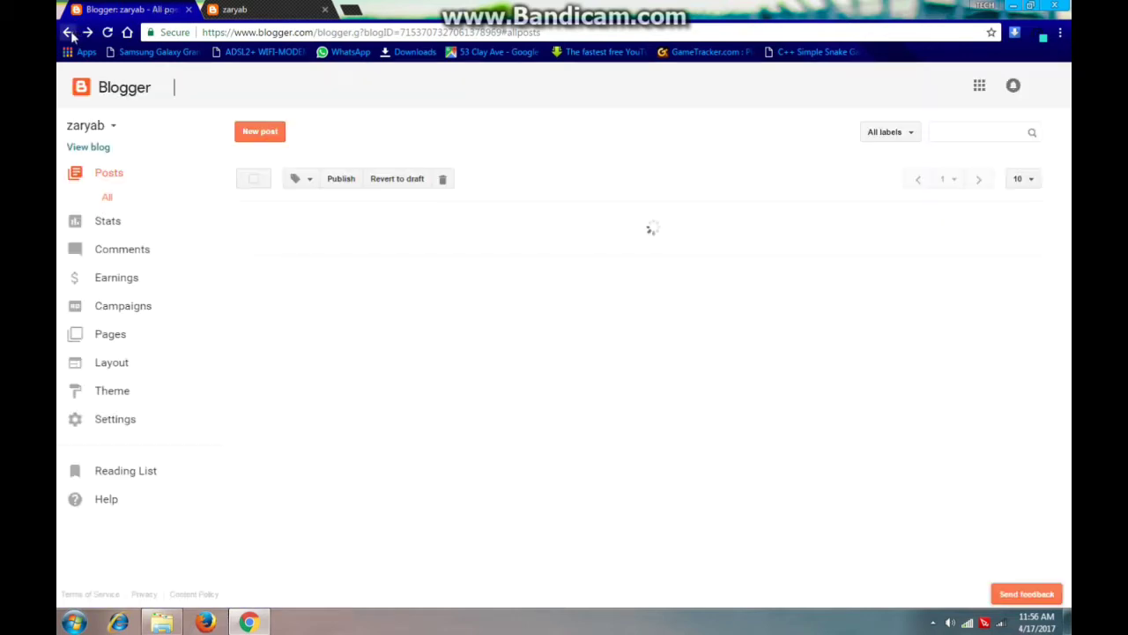
# Start a new blog with a title and the person's name as its blogspot address.
pyautogui.click(112, 126)
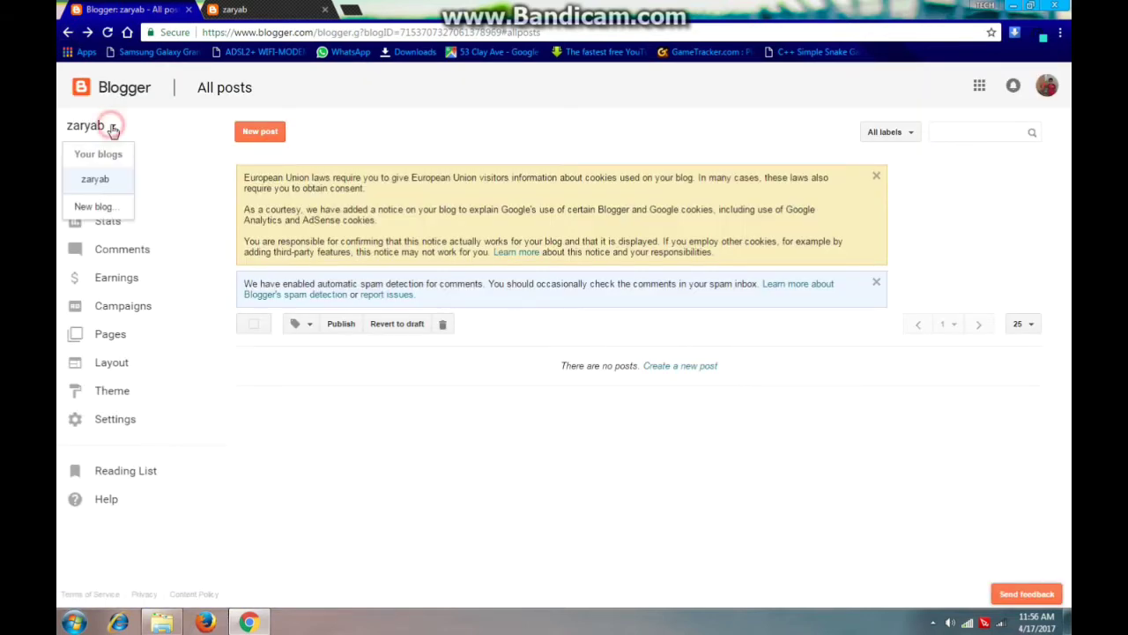
pyautogui.click(143, 131)
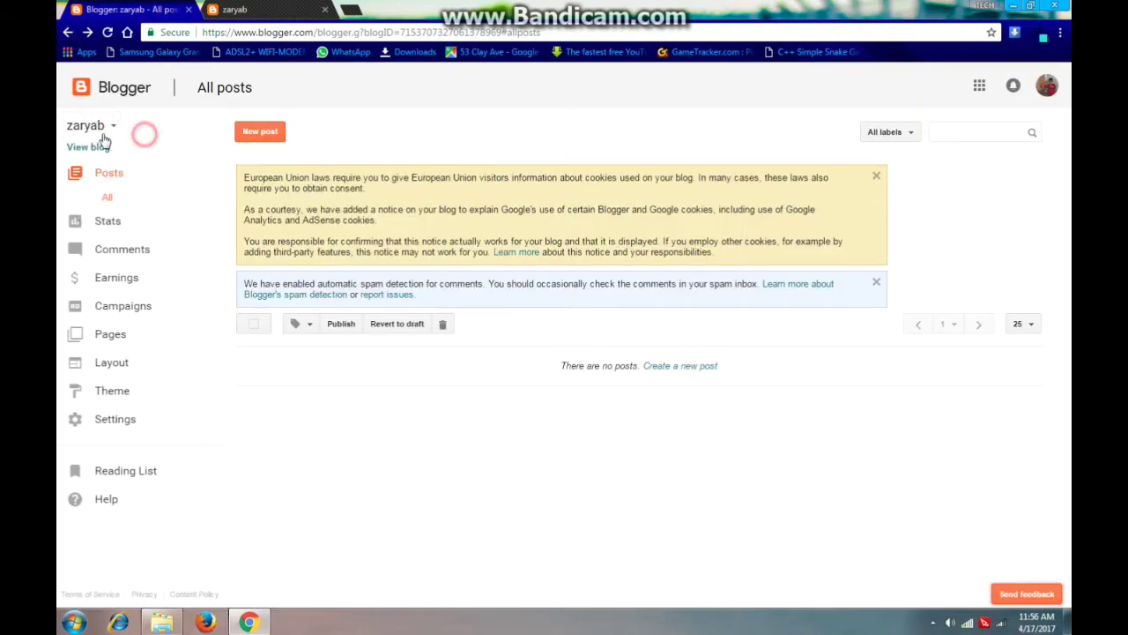
pyautogui.click(106, 126)
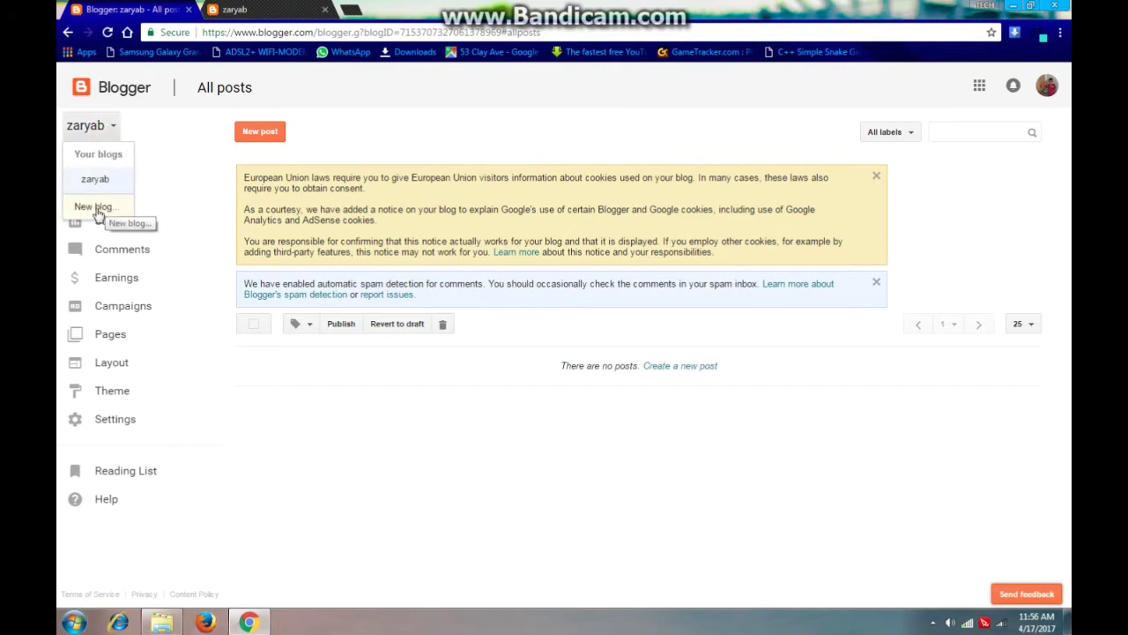
pyautogui.click(104, 206)
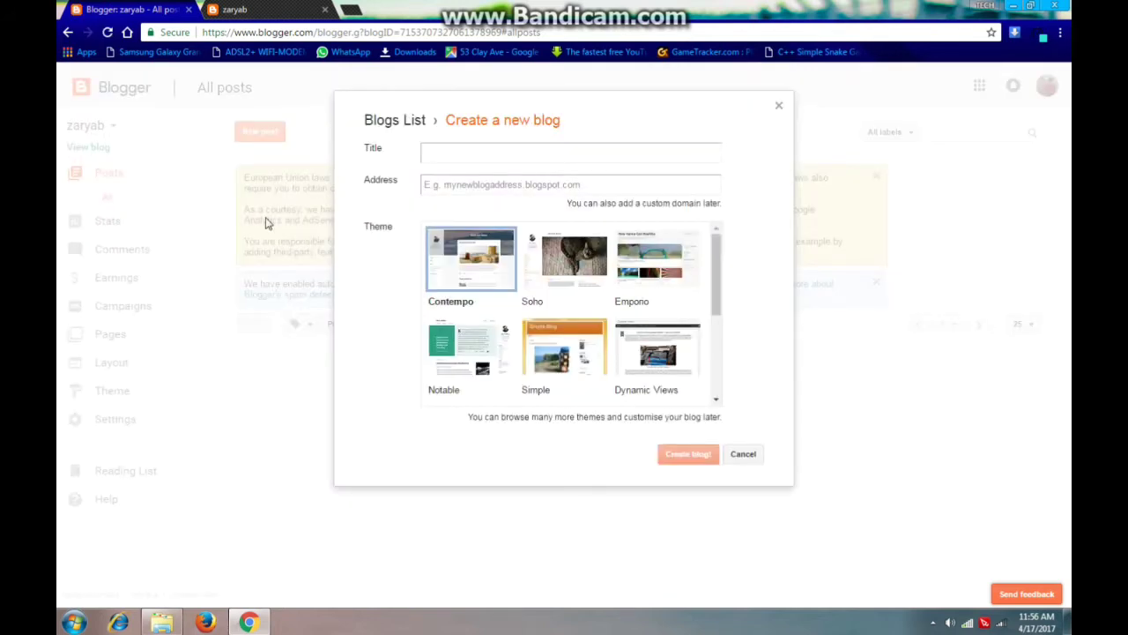
pyautogui.click(484, 158)
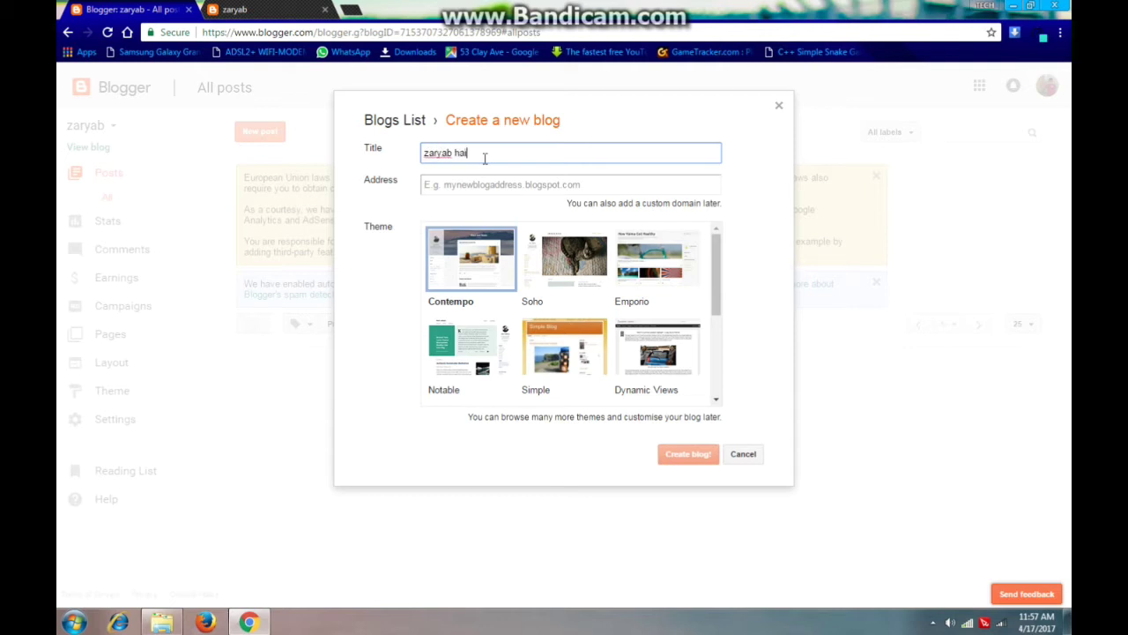
pyautogui.click(530, 184)
pyautogui.click(527, 207)
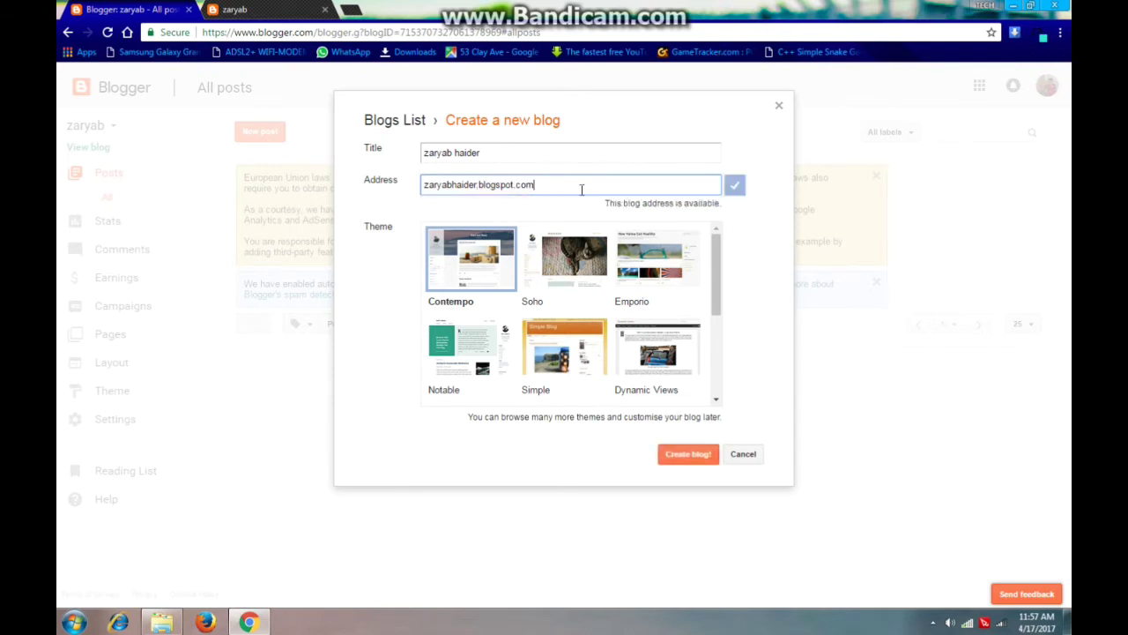
# Choose the Contempo theme and create the blog.
pyautogui.click(541, 264)
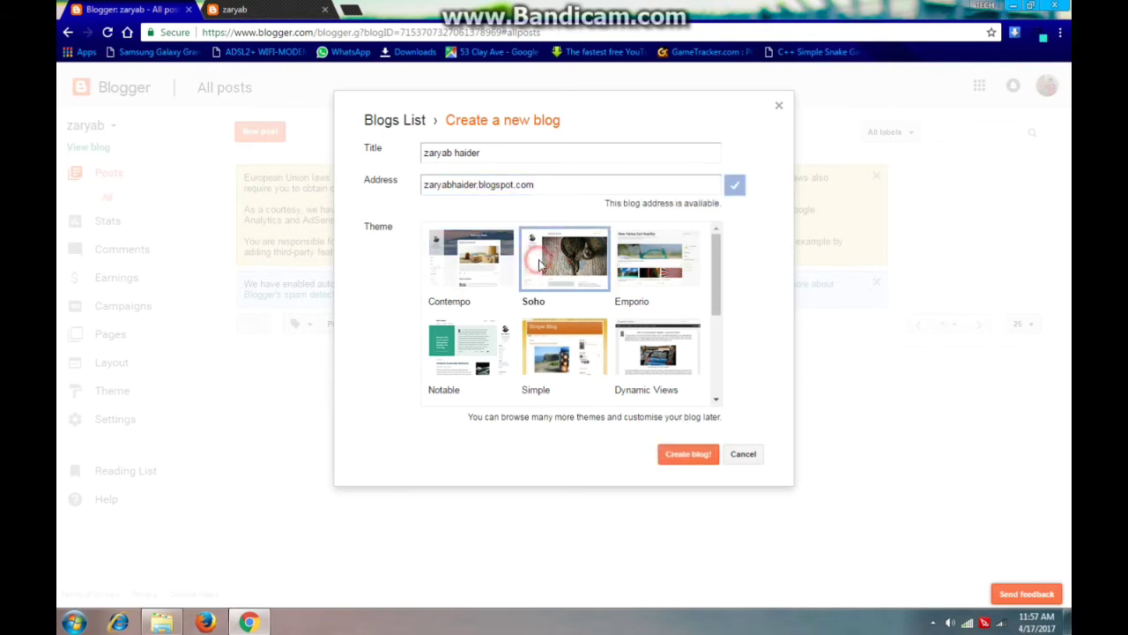
pyautogui.click(719, 254)
pyautogui.moveTo(719, 254); pyautogui.dragTo(711, 248)
pyautogui.click(505, 267)
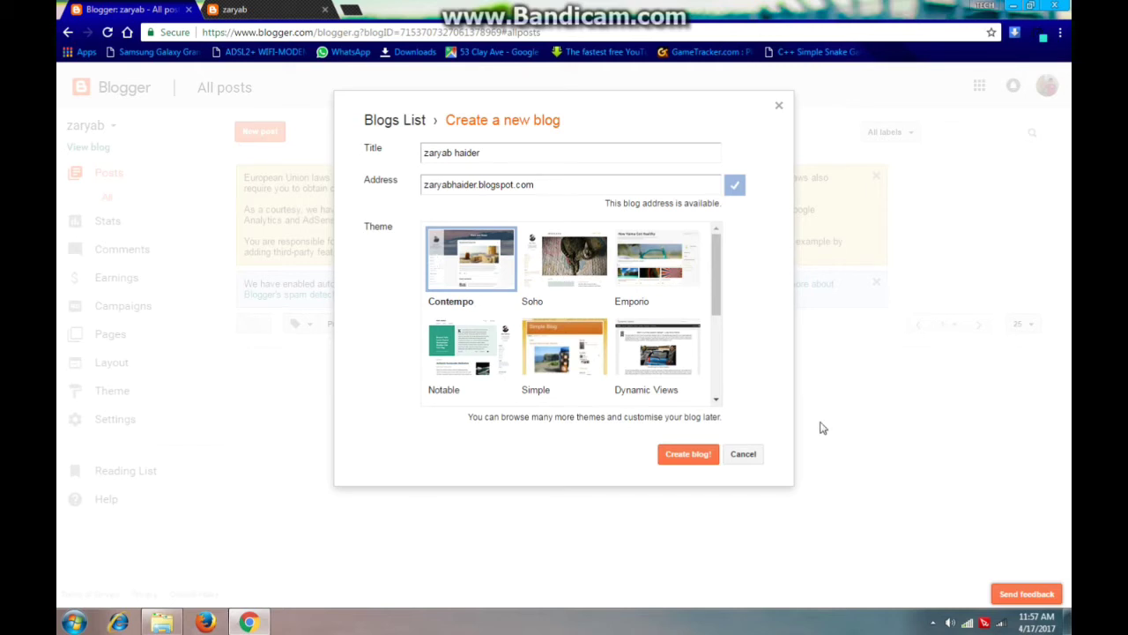
pyautogui.click(701, 458)
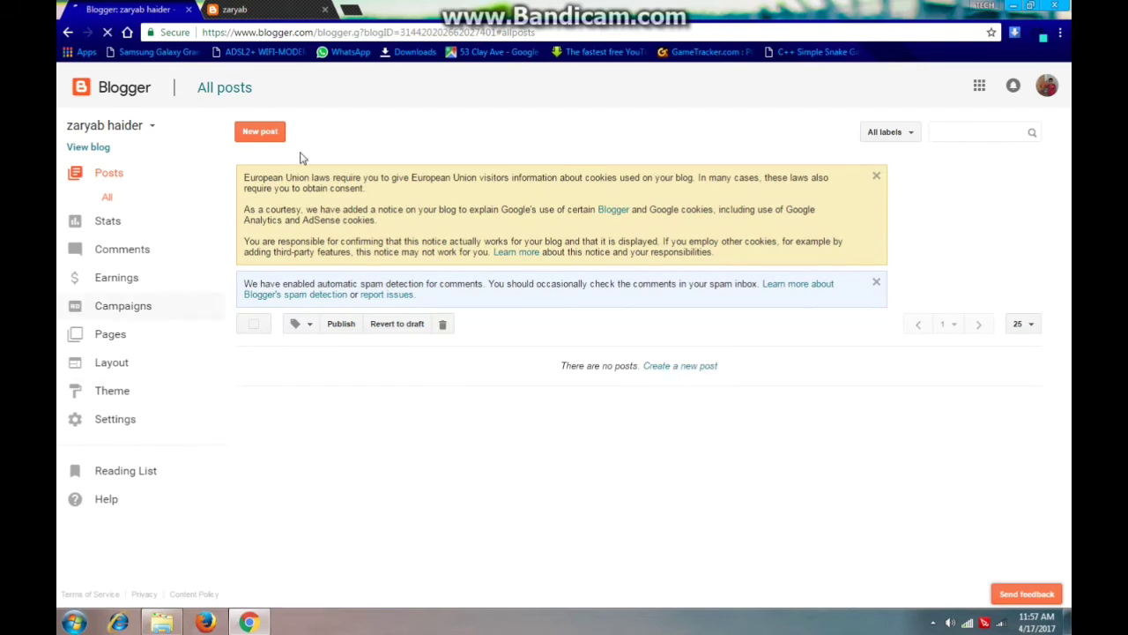
# Create a new post and bring up its Add images dialog.
pyautogui.click(697, 366)
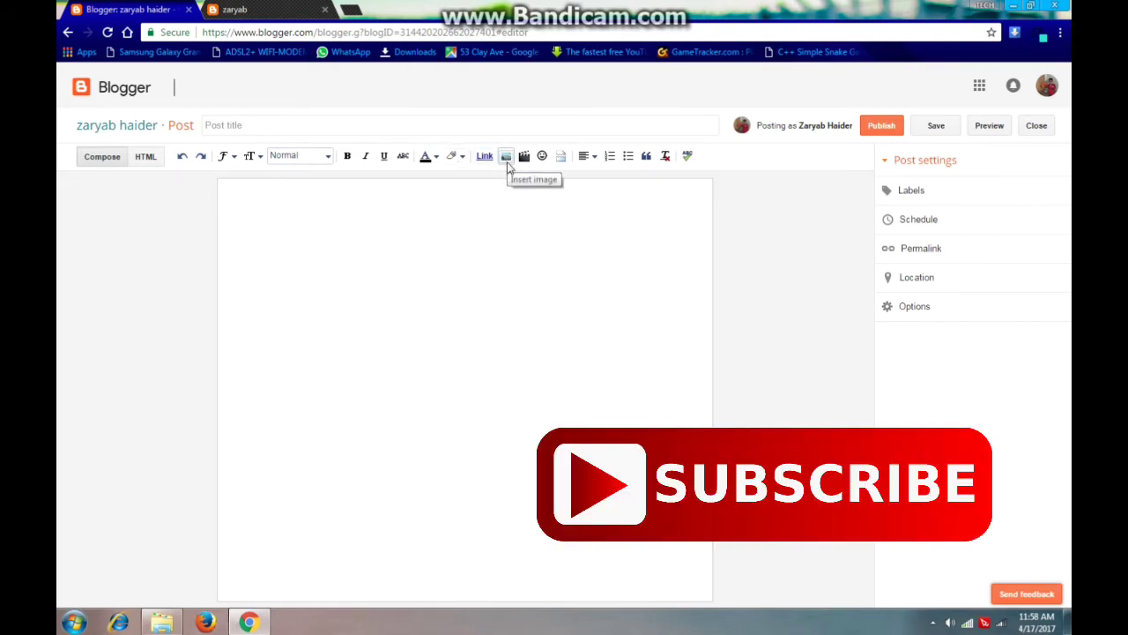
pyautogui.click(507, 161)
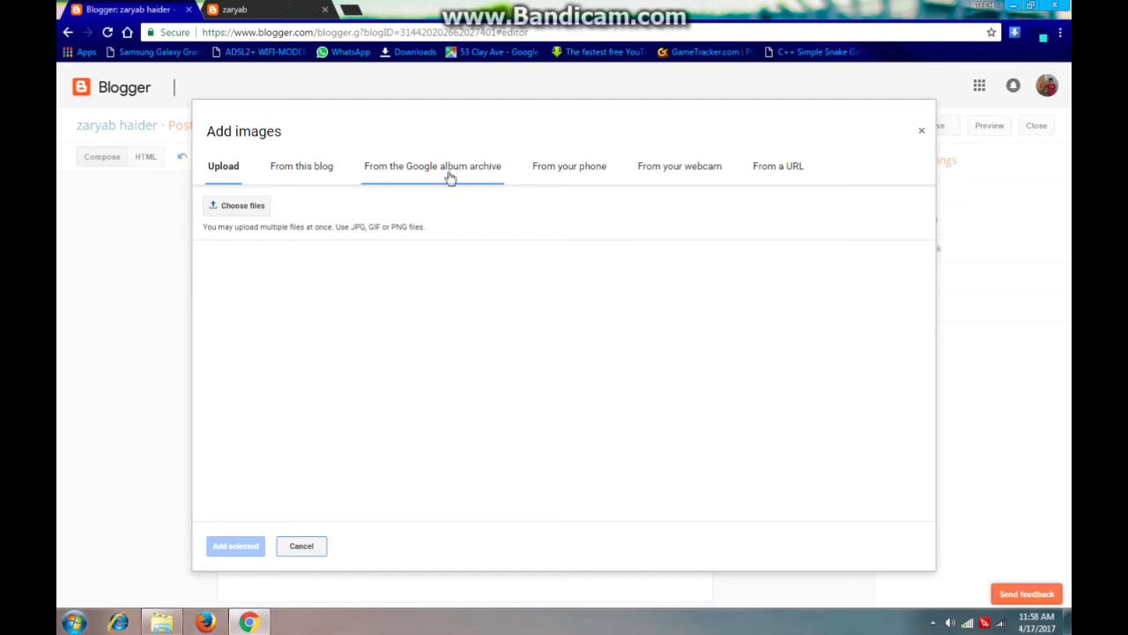
# Check the phone and blog image sources, then choose files from the computer.
pyautogui.click(574, 169)
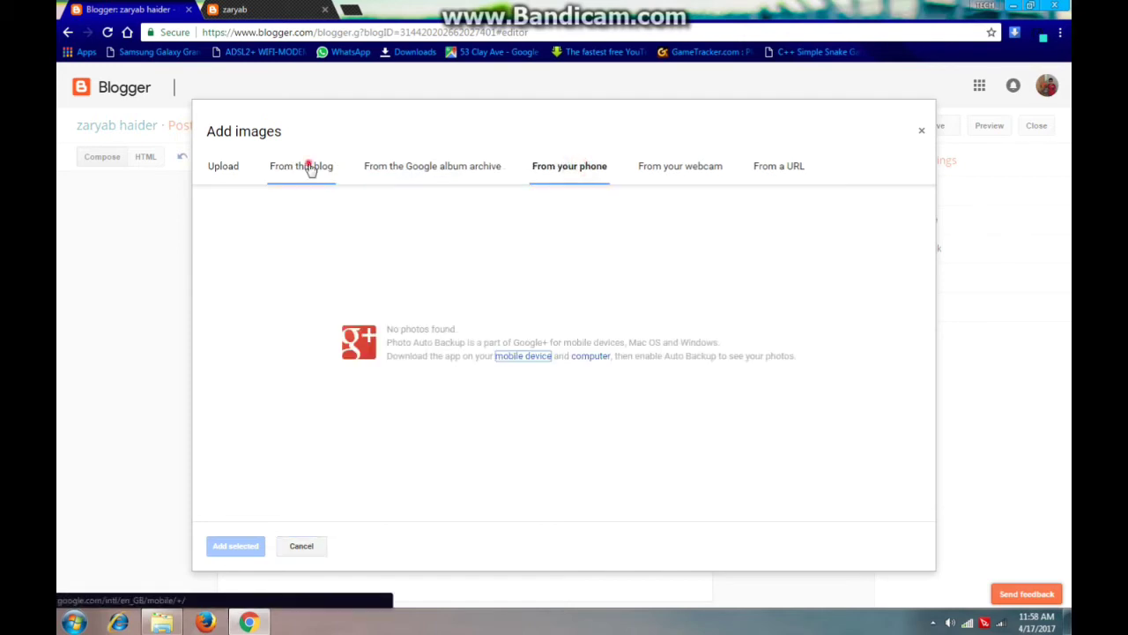
pyautogui.click(308, 165)
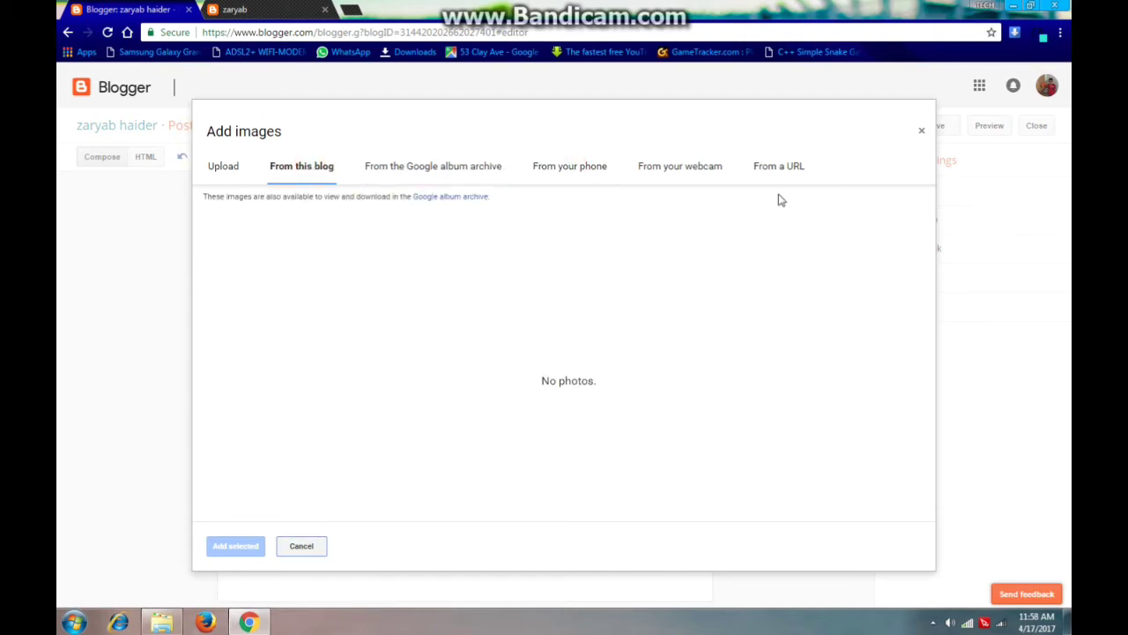
pyautogui.click(225, 168)
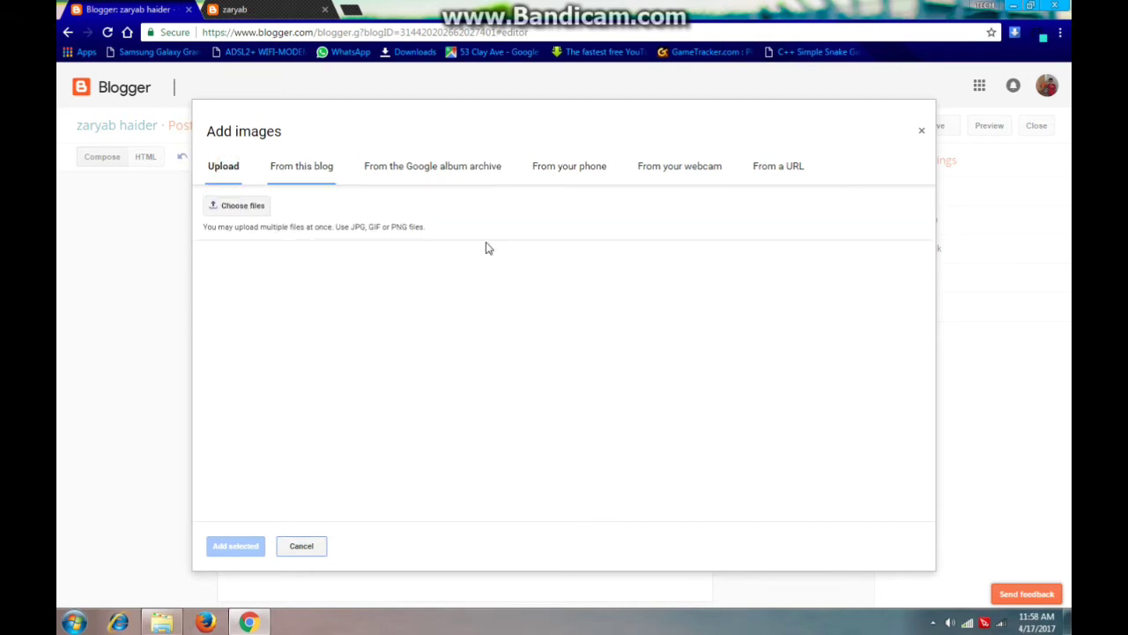
pyautogui.click(255, 210)
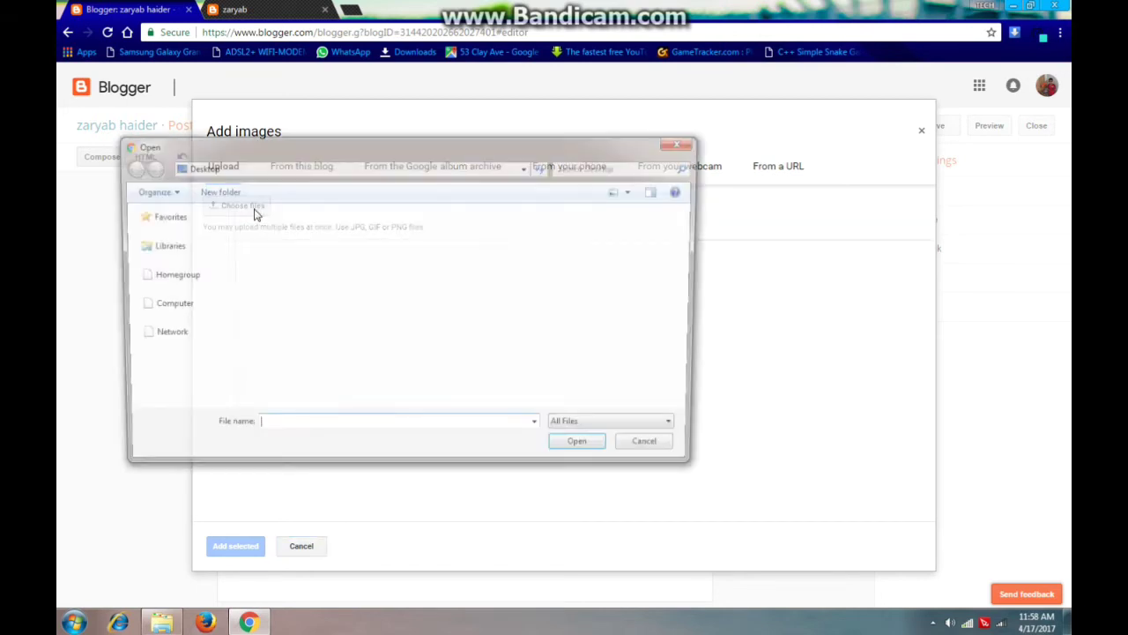
# Upload both JPGs from D:\Upload to google.
pyautogui.scroll(-3, 176, 309)
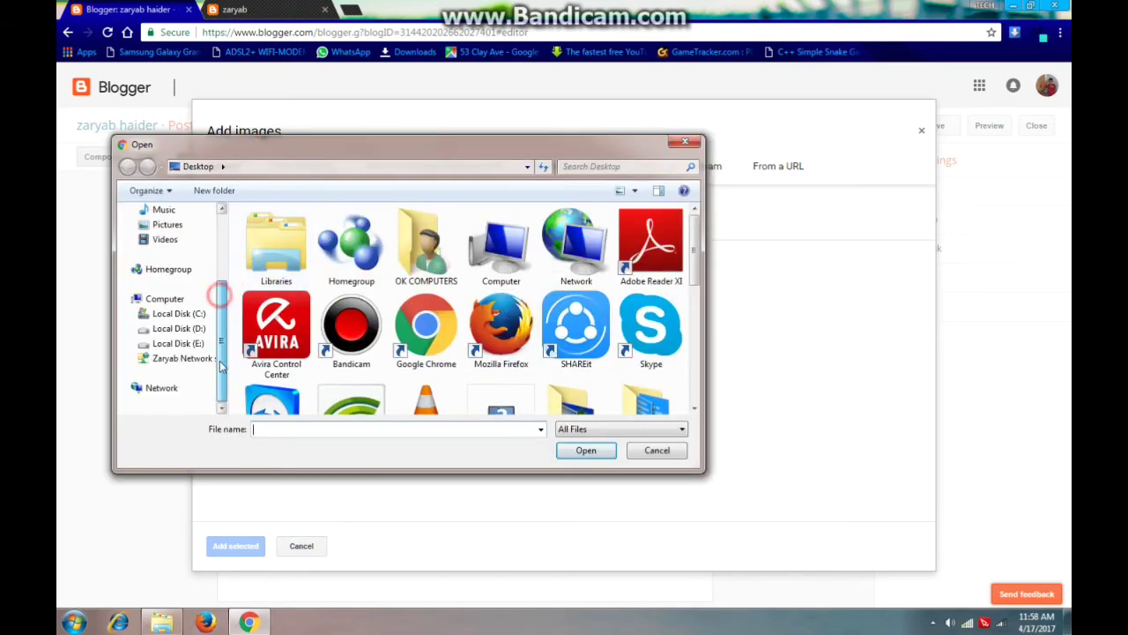
pyautogui.click(198, 328)
pyautogui.moveTo(176, 309)
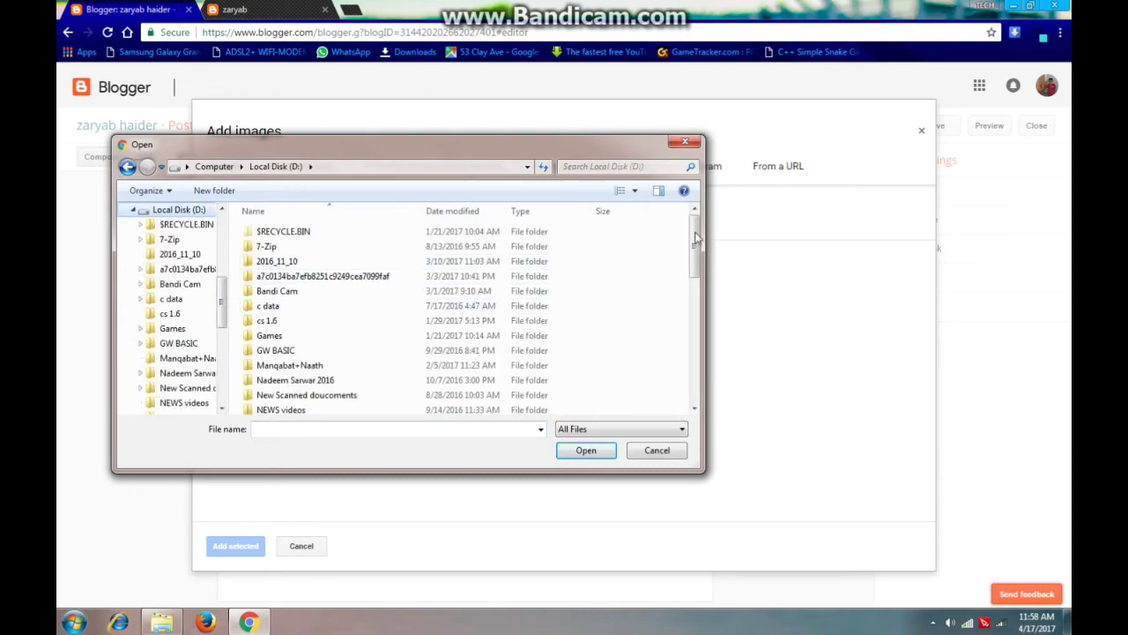
pyautogui.click(696, 314)
pyautogui.doubleClick(360, 309)
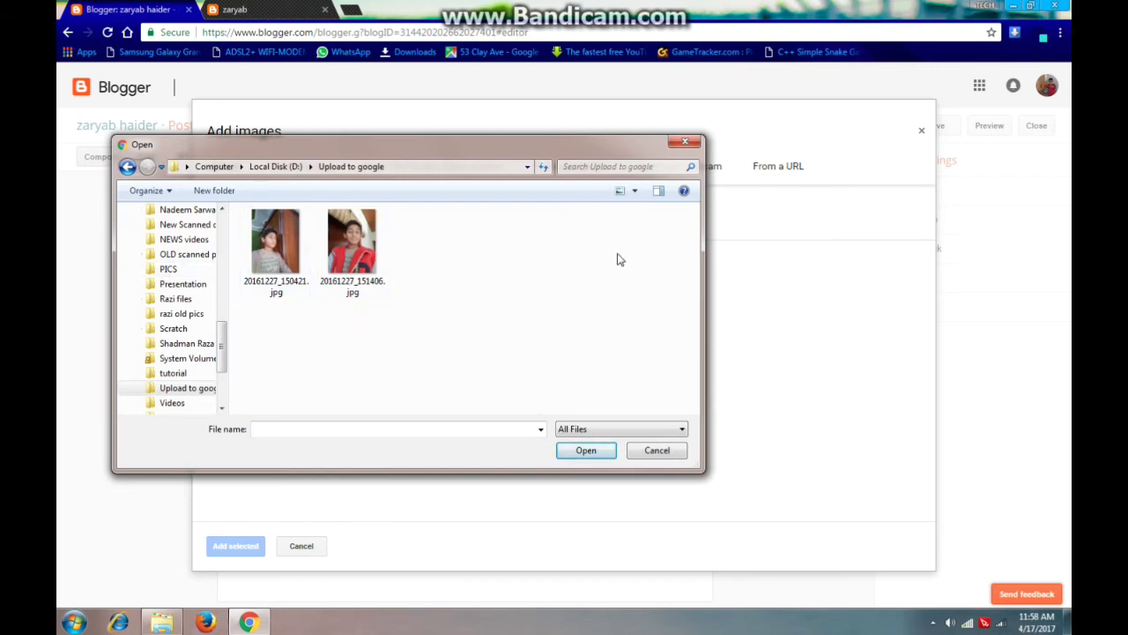
pyautogui.doubleClick(370, 251)
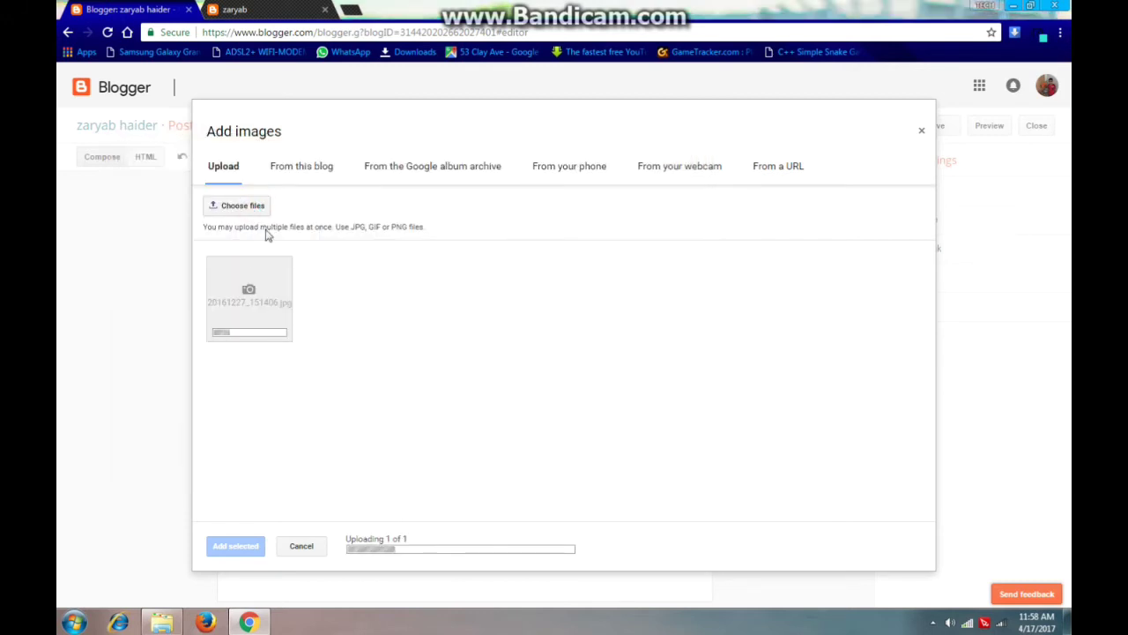
pyautogui.click(260, 211)
pyautogui.doubleClick(272, 256)
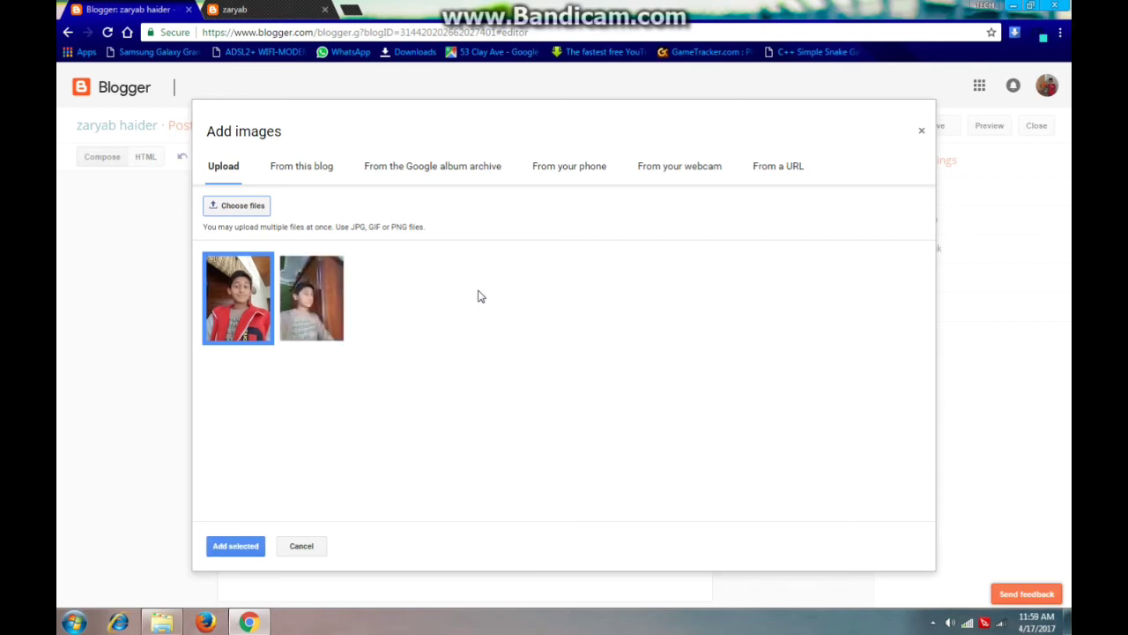
# Insert both uploaded photos into the post body and undo an accidental change.
pyautogui.click(234, 550)
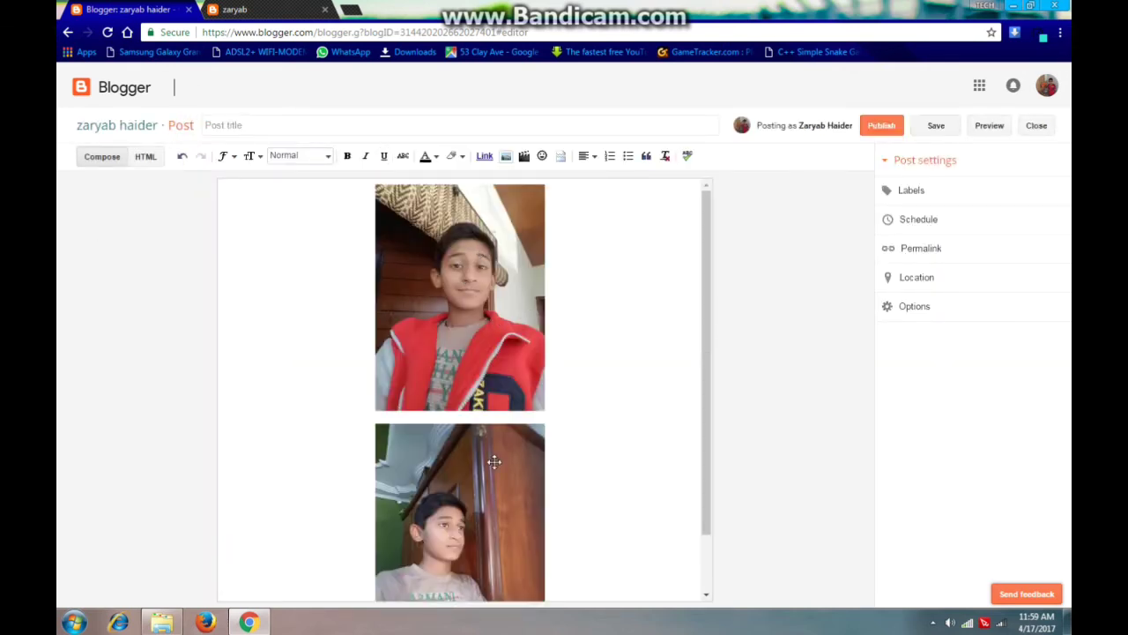
pyautogui.click(490, 482)
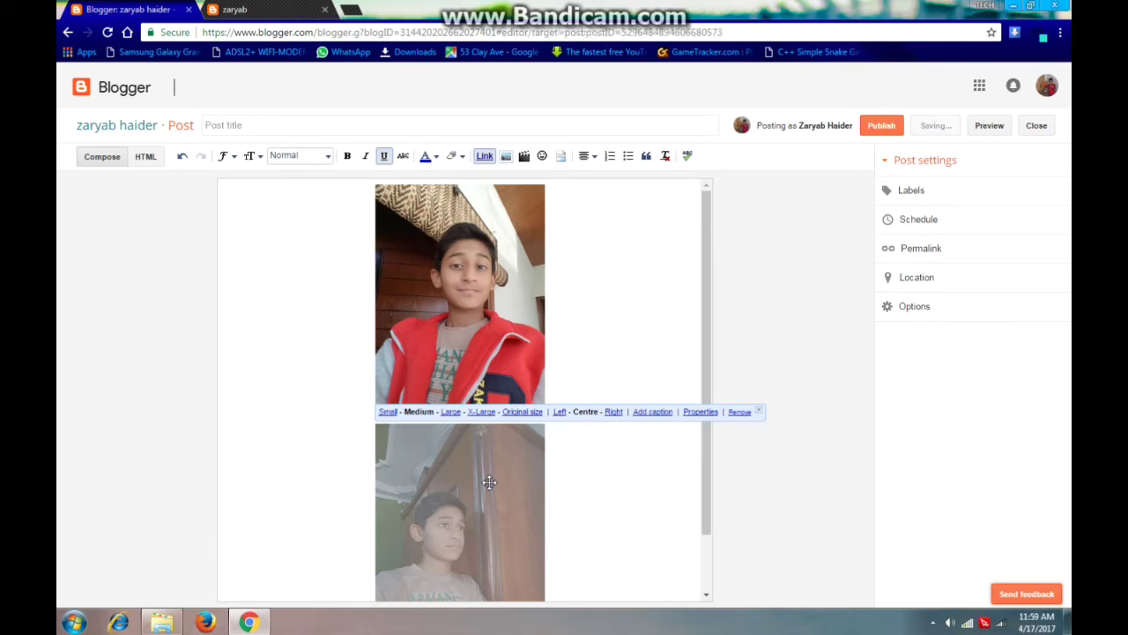
pyautogui.click(650, 335)
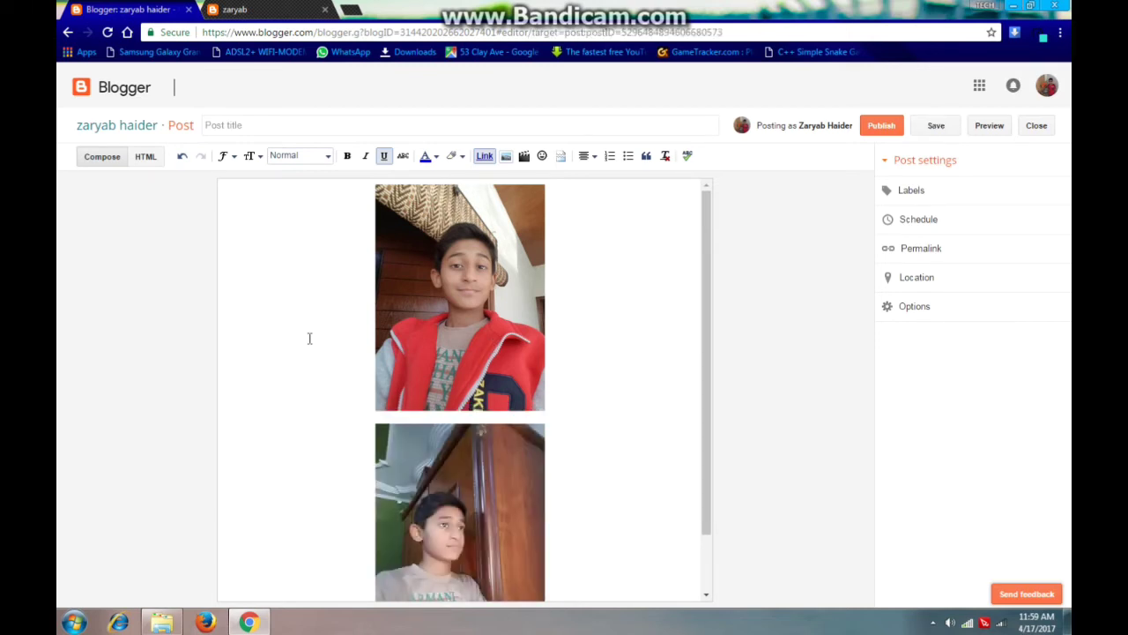
pyautogui.hotkey('ctrl', 'z')
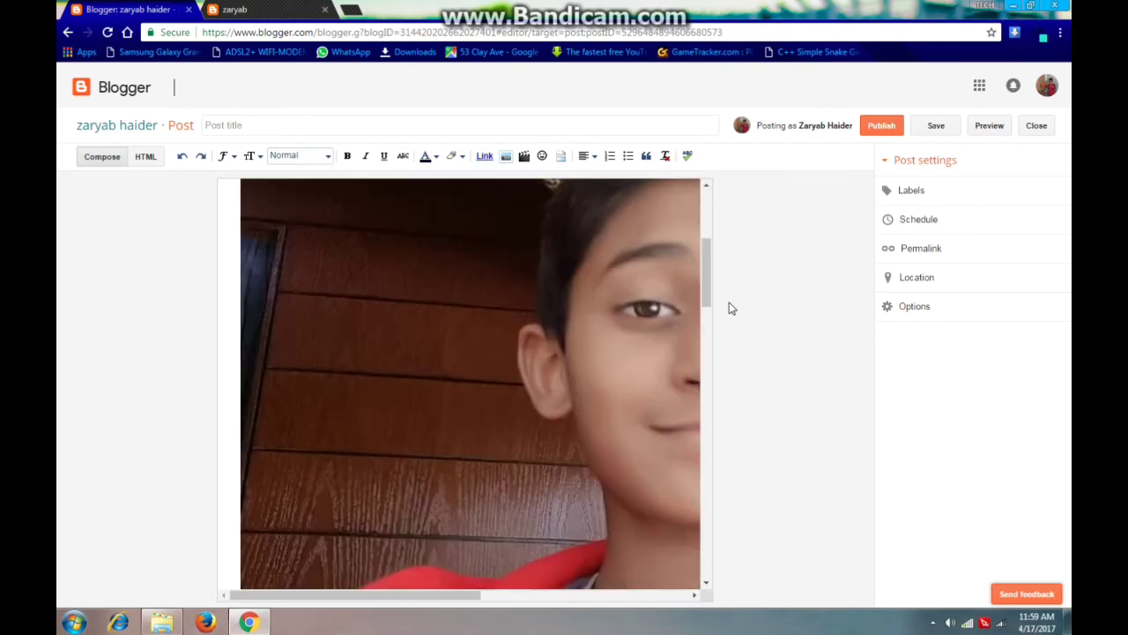
pyautogui.scroll(-3, 529, 335)
pyautogui.moveTo(699, 278); pyautogui.dragTo(705, 353)
pyautogui.click(595, 316)
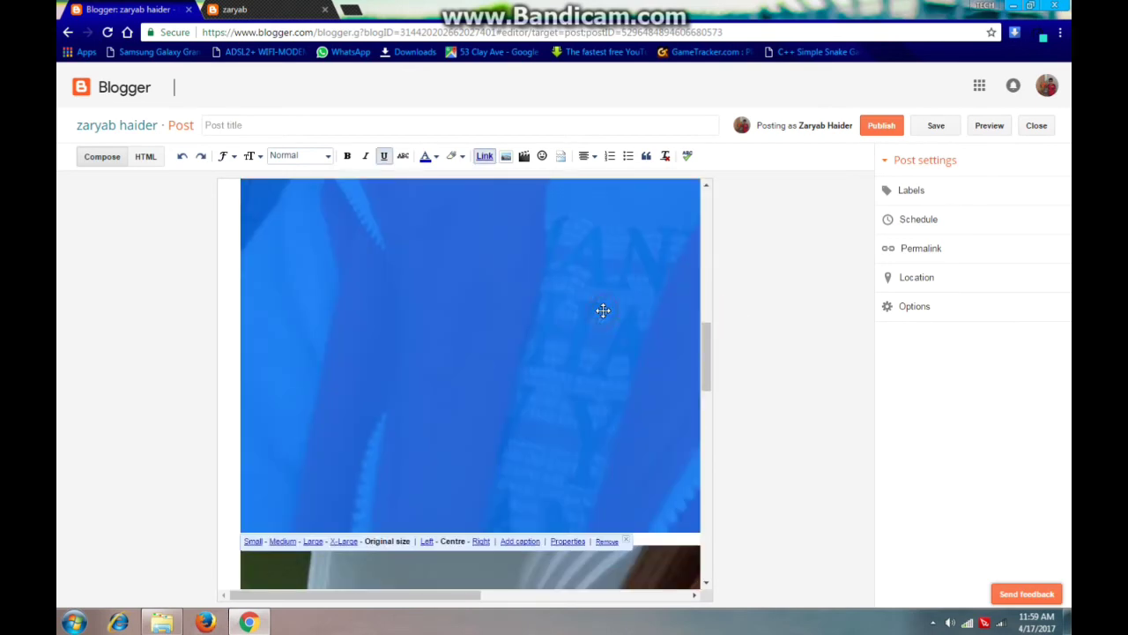
pyautogui.click(767, 313)
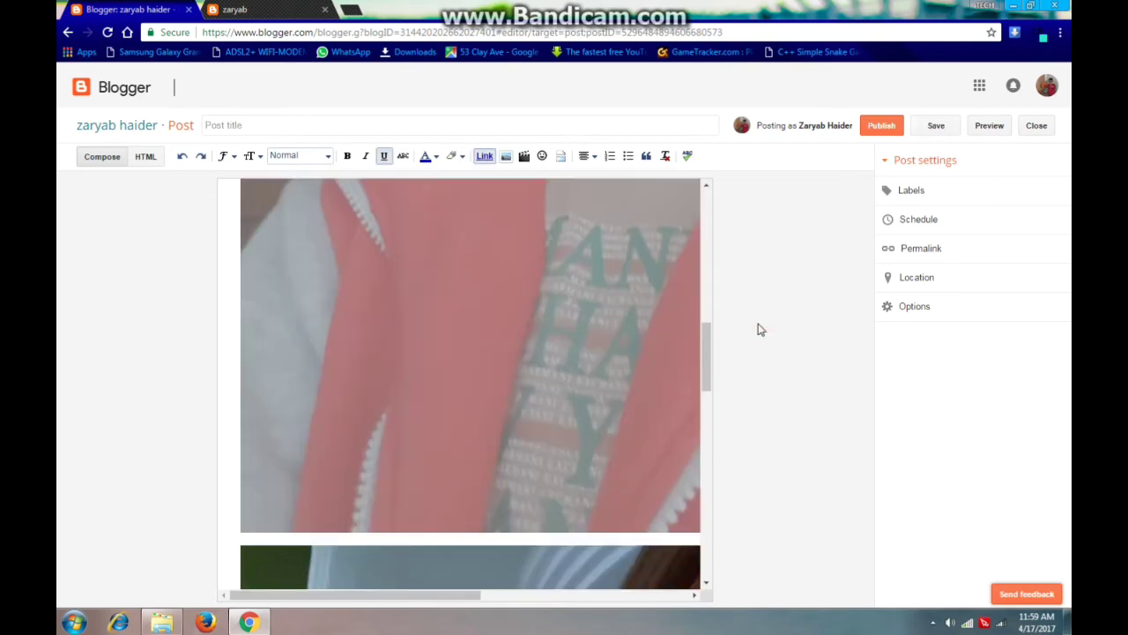
# Check the top photo's sizing choices, then close the editor to return to all posts.
pyautogui.click(642, 307)
pyautogui.moveTo(706, 343); pyautogui.dragTo(674, 235)
pyautogui.click(674, 235)
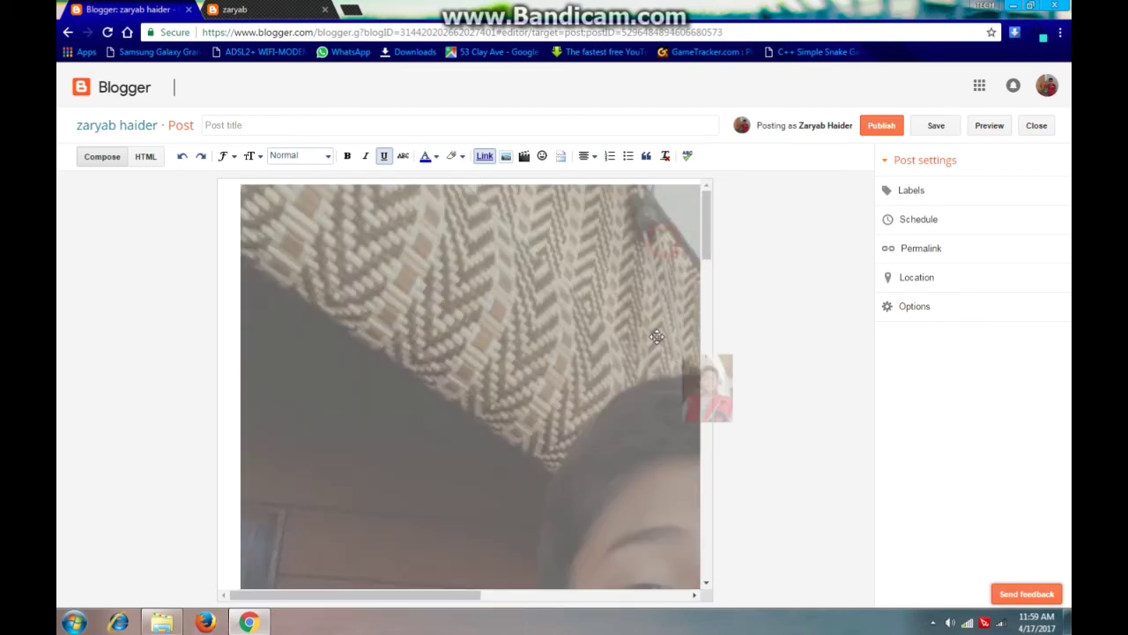
pyautogui.click(68, 32)
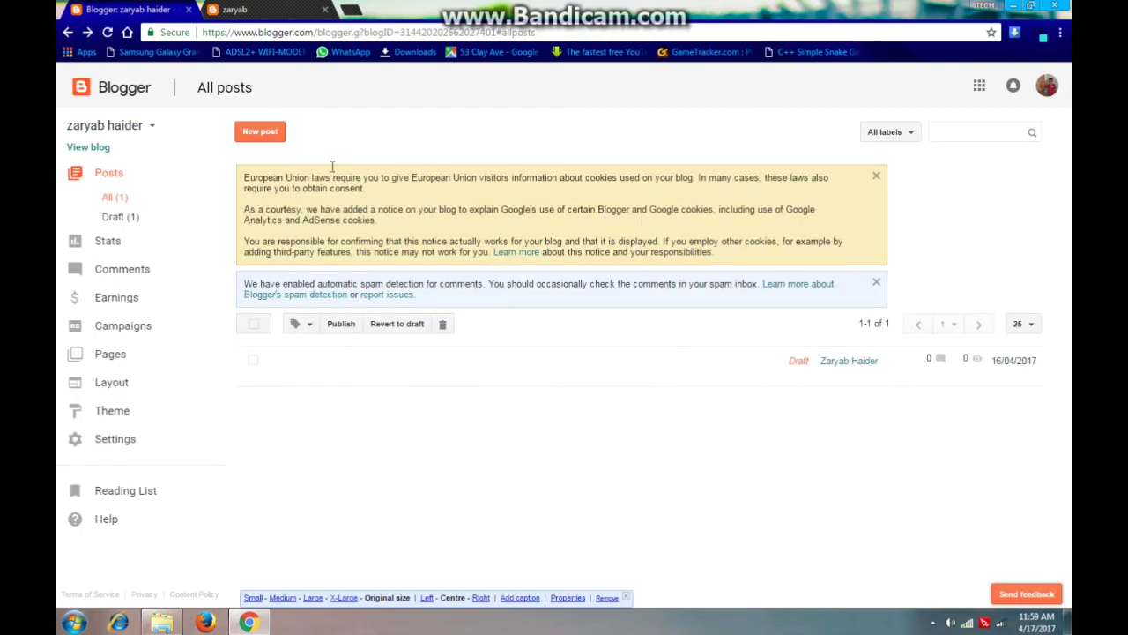
# Start a new post and insert the uploaded photo of the boy in red.
pyautogui.click(271, 143)
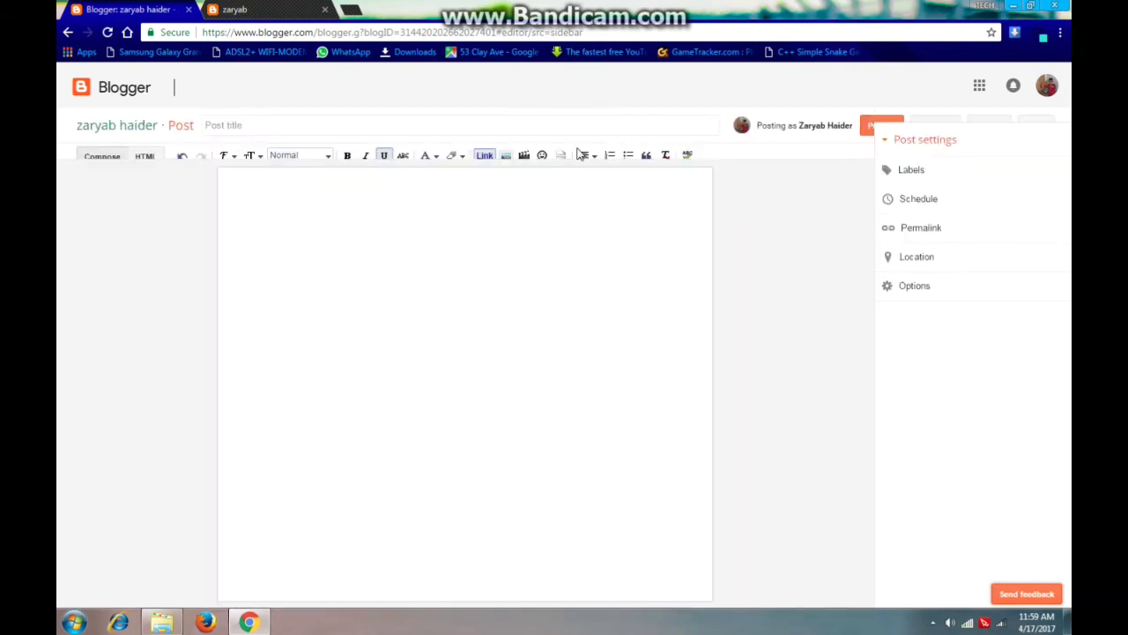
pyautogui.click(505, 156)
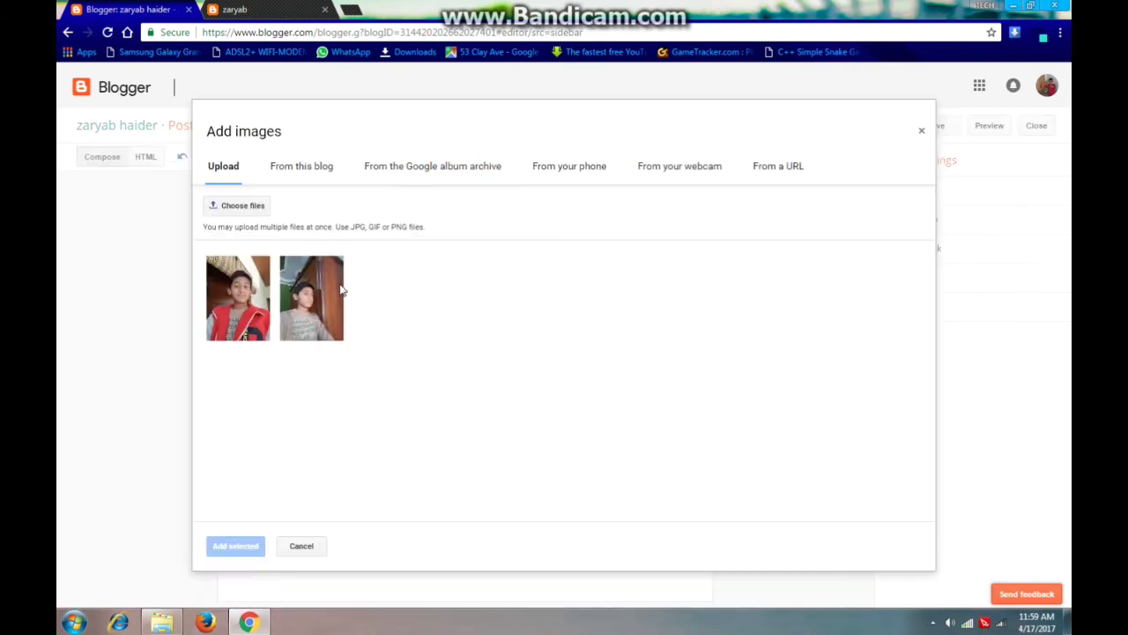
pyautogui.click(245, 306)
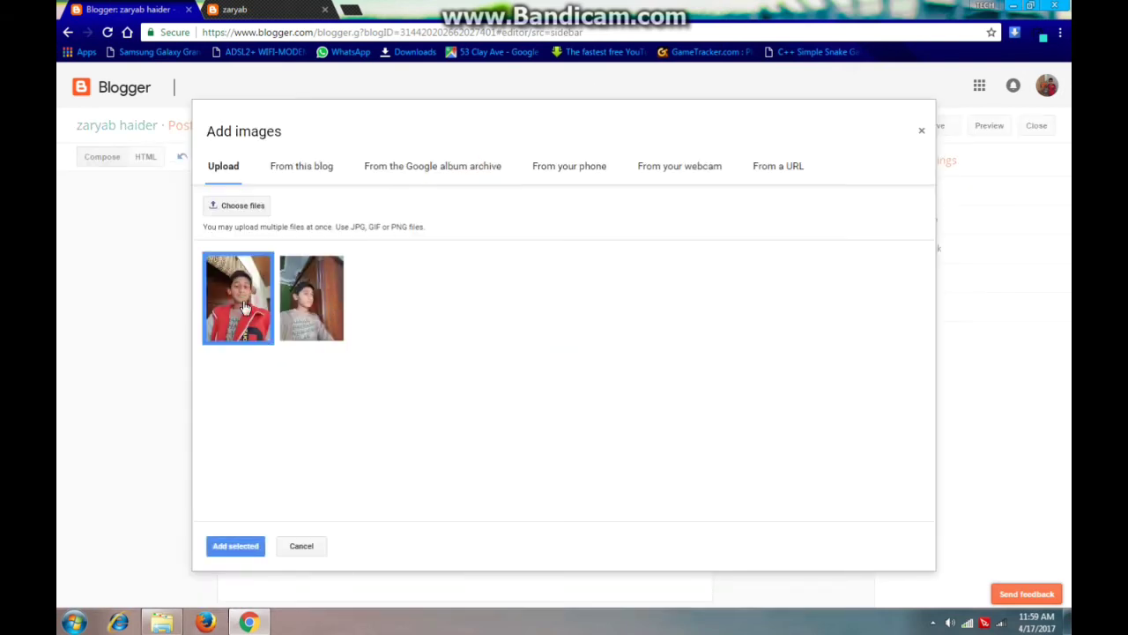
pyautogui.click(254, 546)
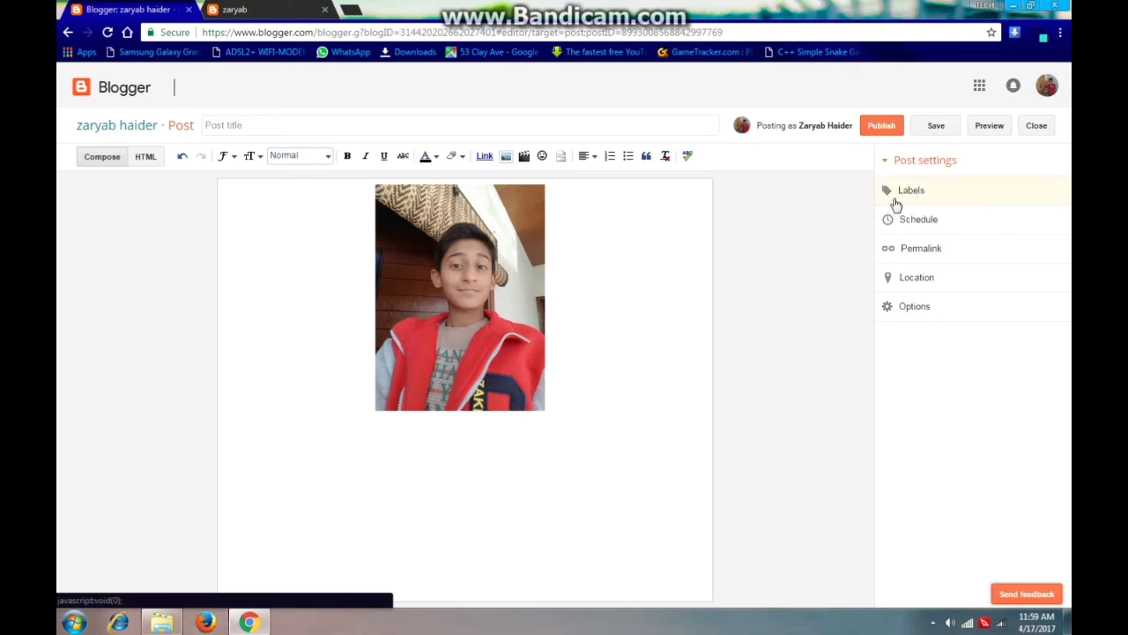
# Type comma-separated name-variation labels, ending with the full name in capitals.
pyautogui.click(918, 200)
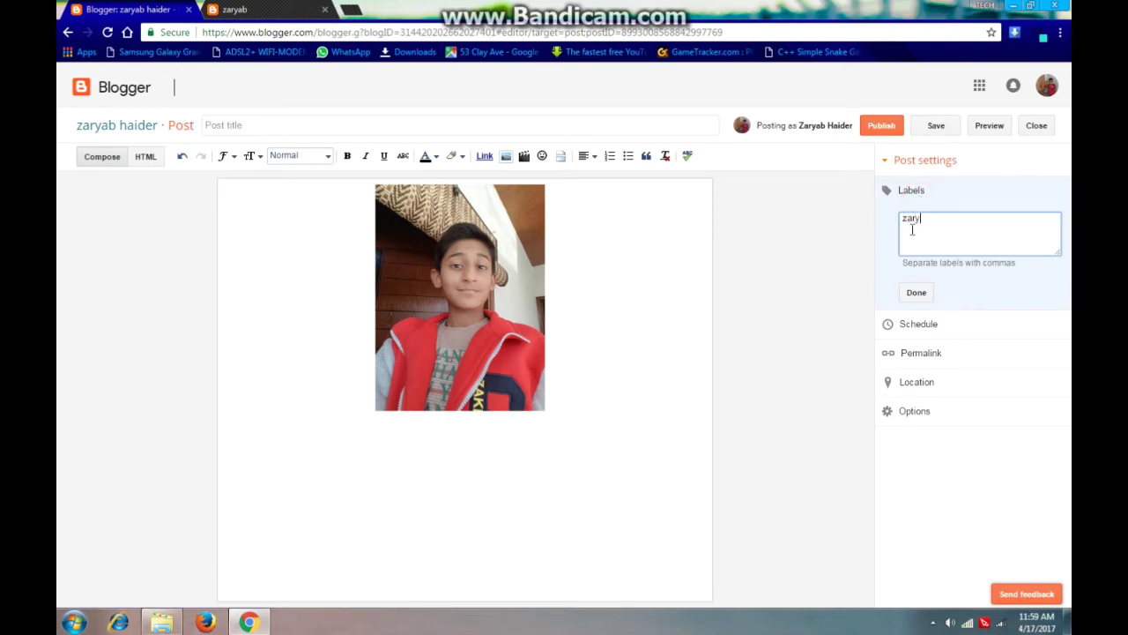
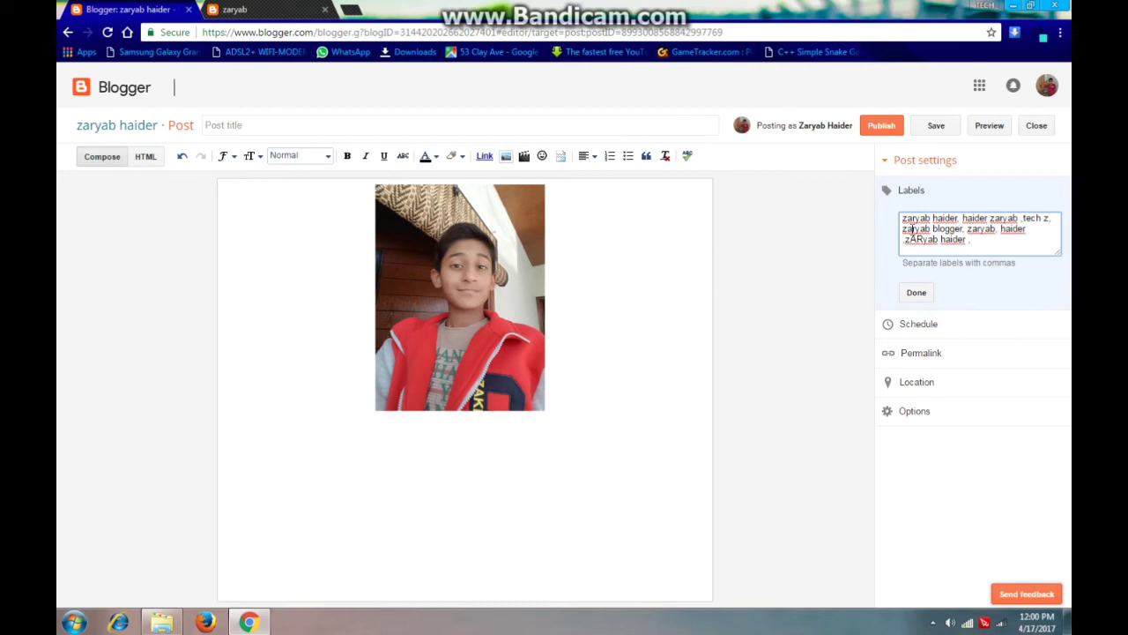
pyautogui.press('BackSpace')
pyautogui.press('BackSpace')
pyautogui.press('BackSpace')
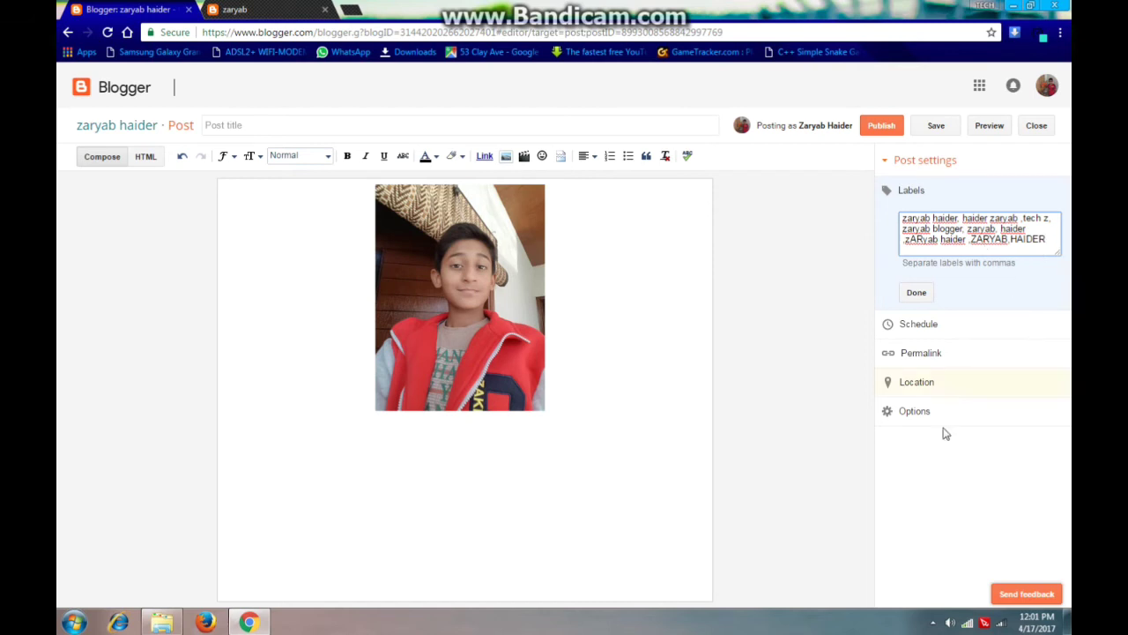
# Publish the labelled photo post and share it publicly in the Google+ dialog.
pyautogui.click(931, 334)
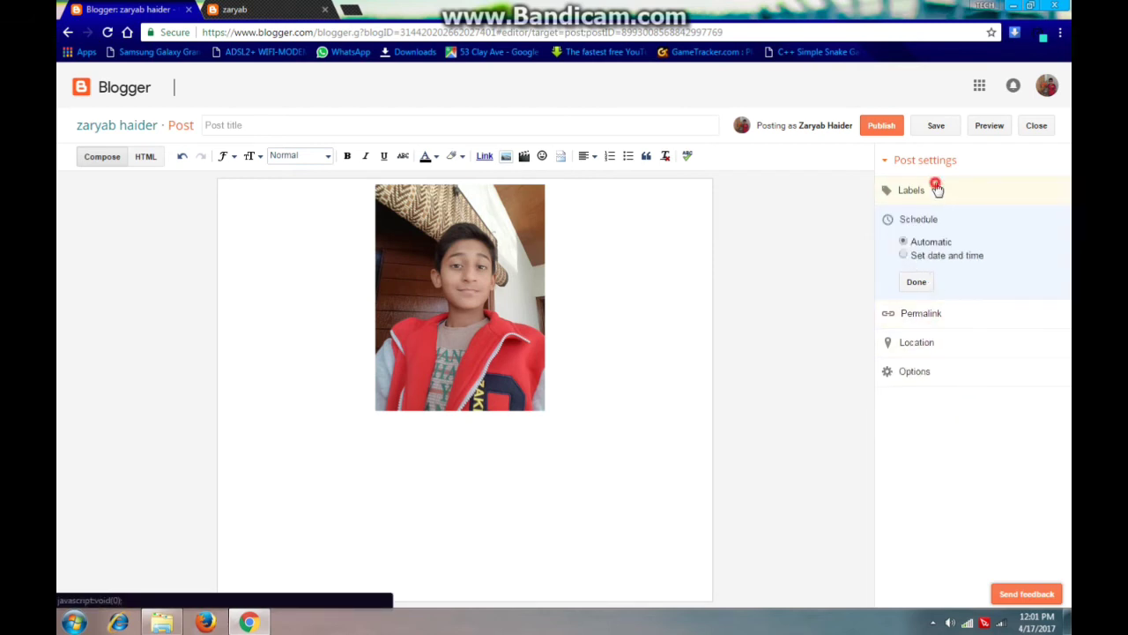
pyautogui.click(912, 192)
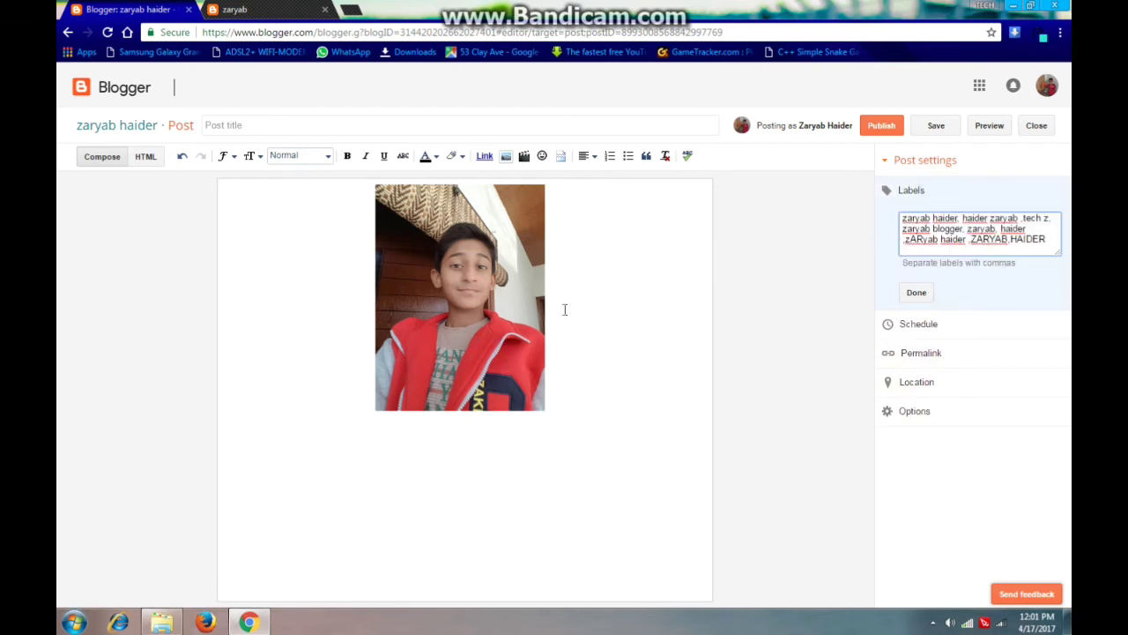
pyautogui.click(890, 131)
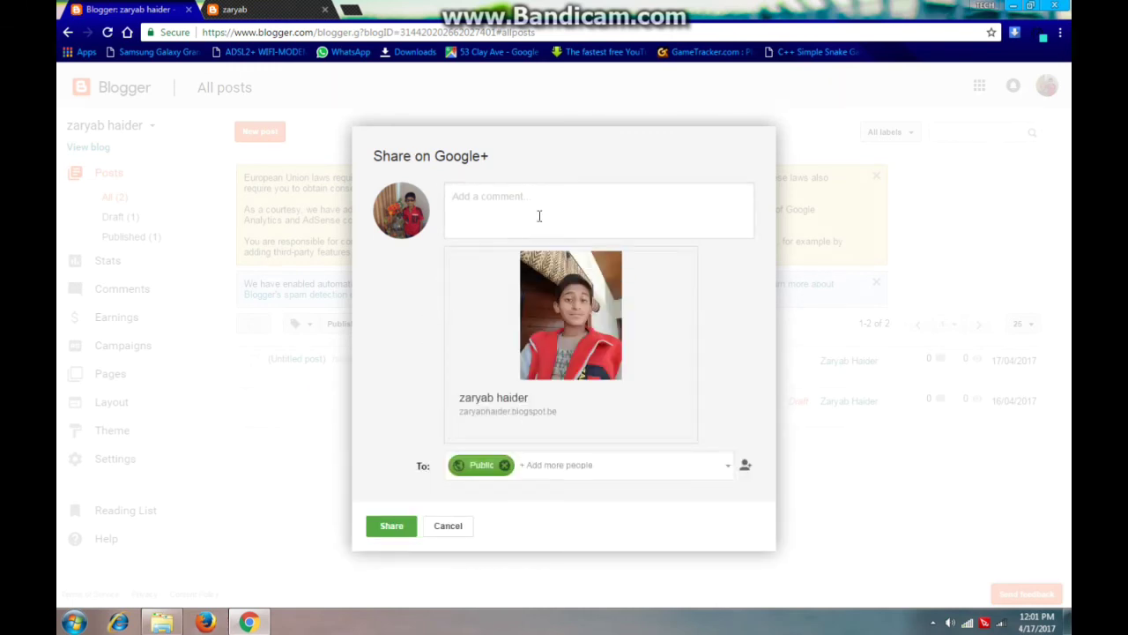
pyautogui.click(395, 533)
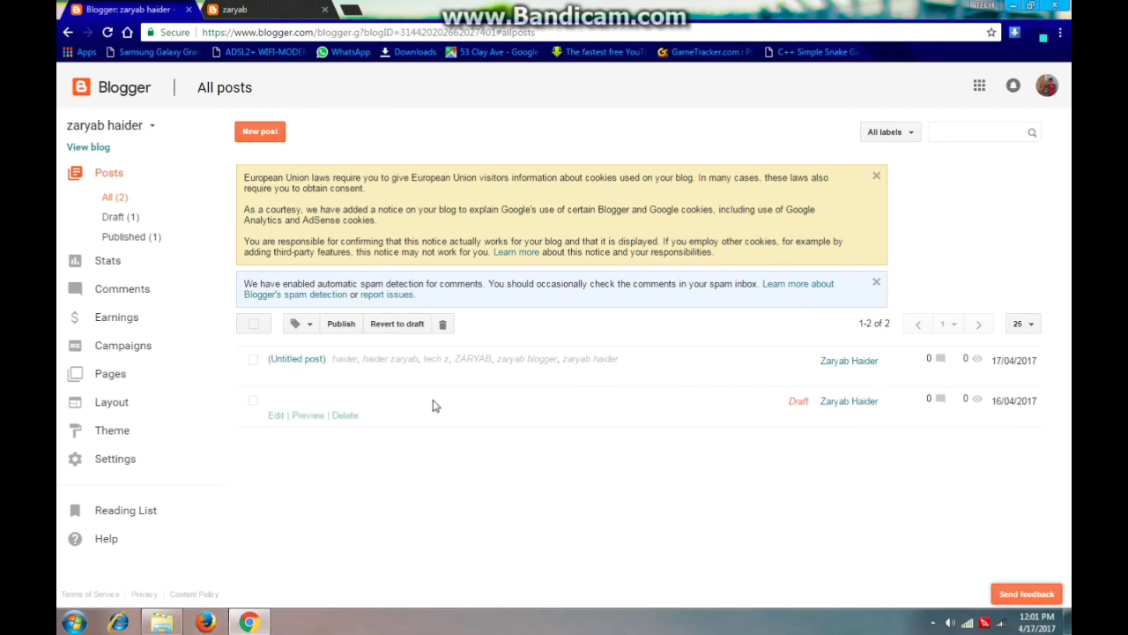
# Start a new post and insert the uploaded grey-shirt photo into it.
pyautogui.click(267, 131)
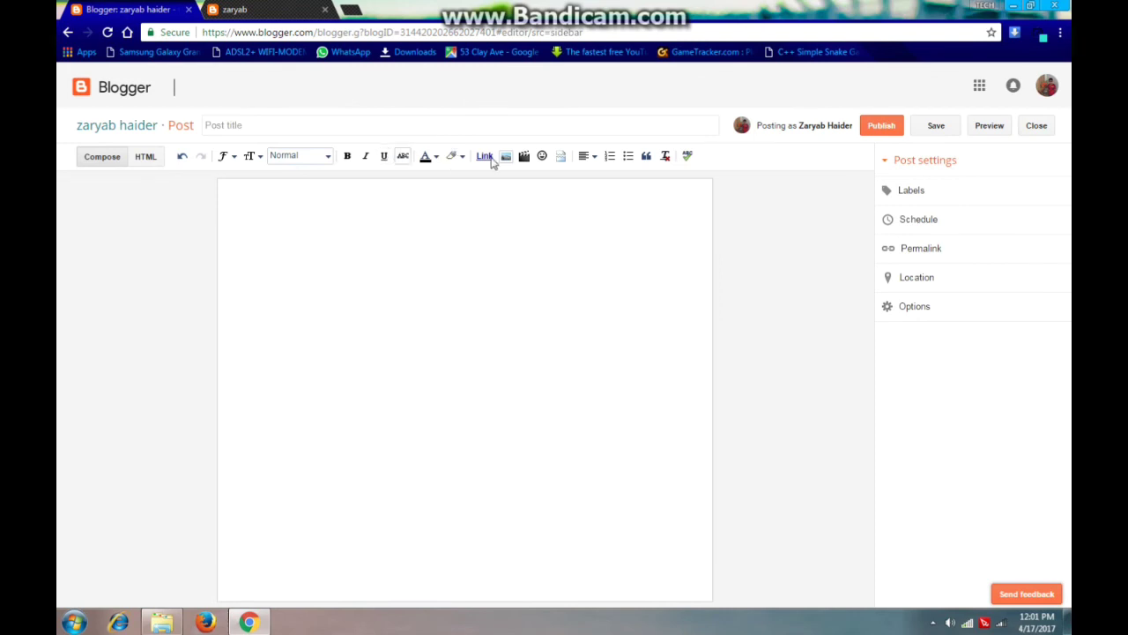
pyautogui.click(505, 158)
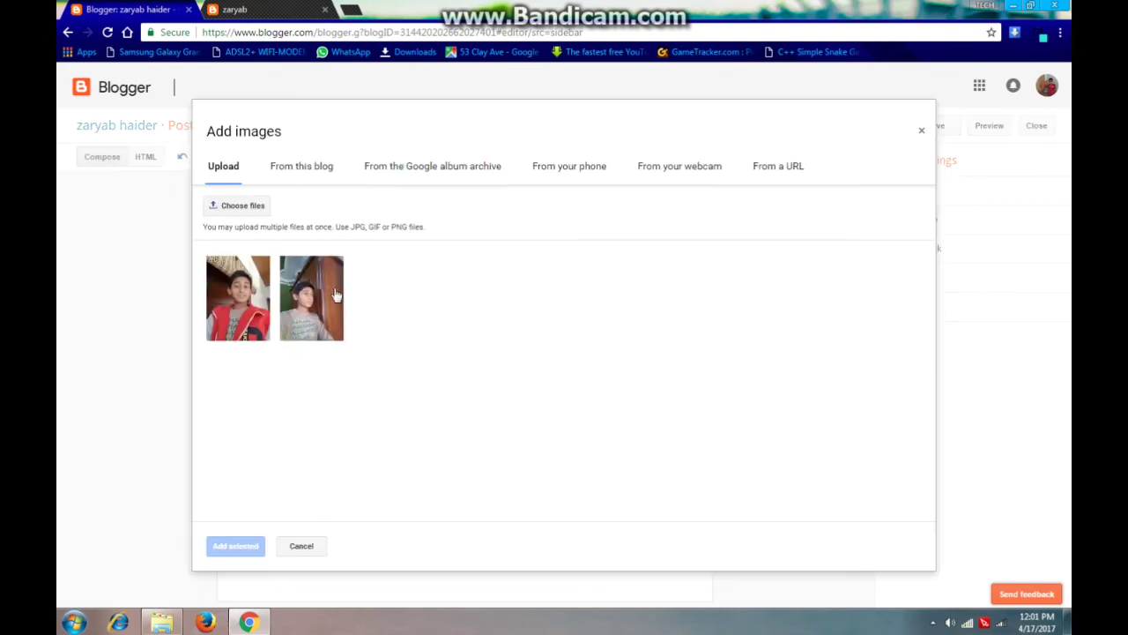
pyautogui.doubleClick(331, 291)
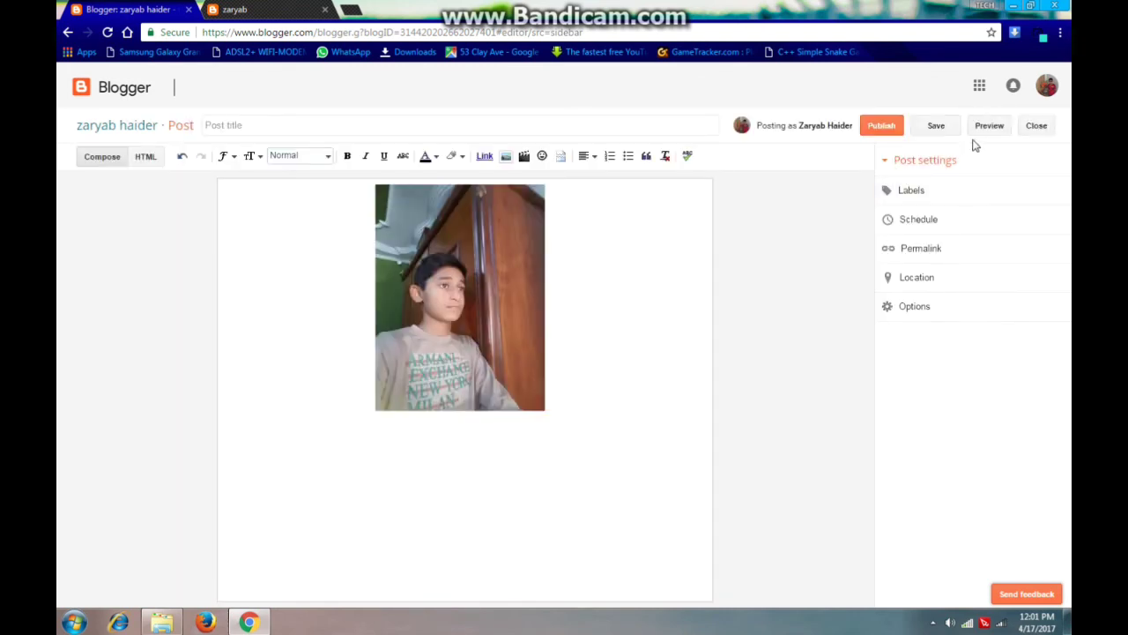
# Add the five suggested name labels to the post and confirm them.
pyautogui.click(920, 188)
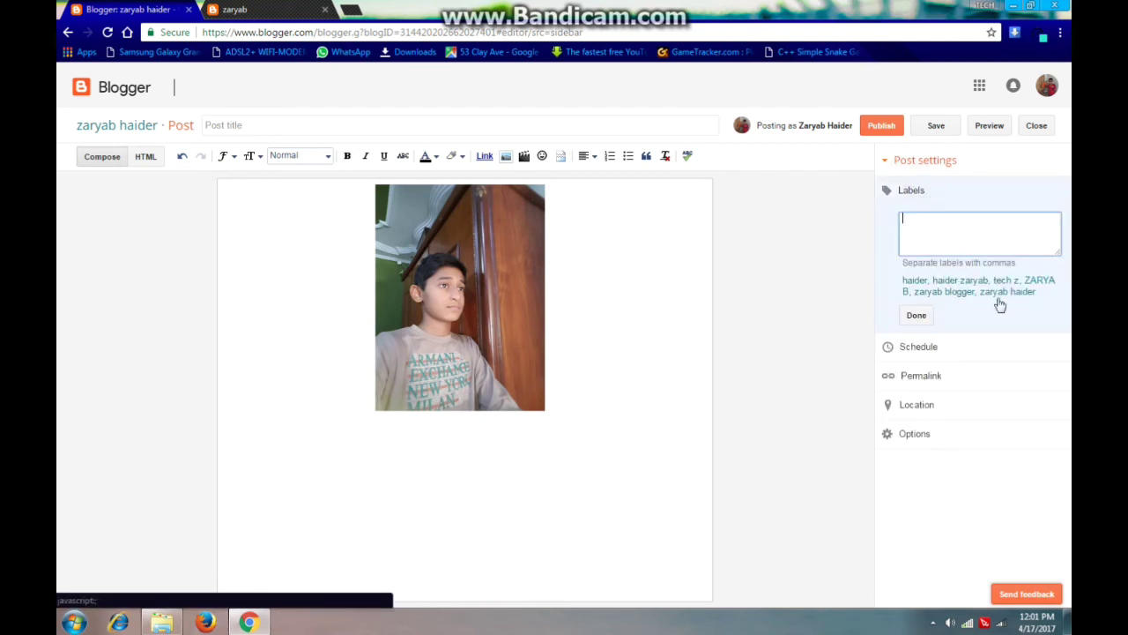
pyautogui.click(1004, 291)
pyautogui.click(969, 280)
pyautogui.click(1006, 280)
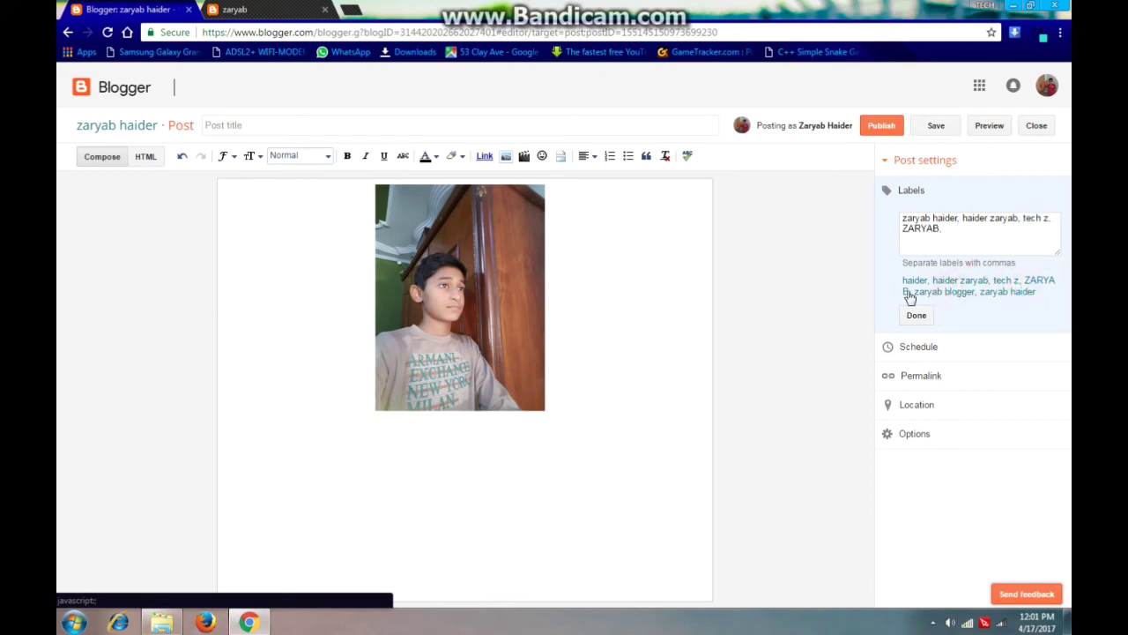
pyautogui.click(910, 284)
pyautogui.click(1022, 280)
pyautogui.click(908, 290)
pyautogui.click(914, 315)
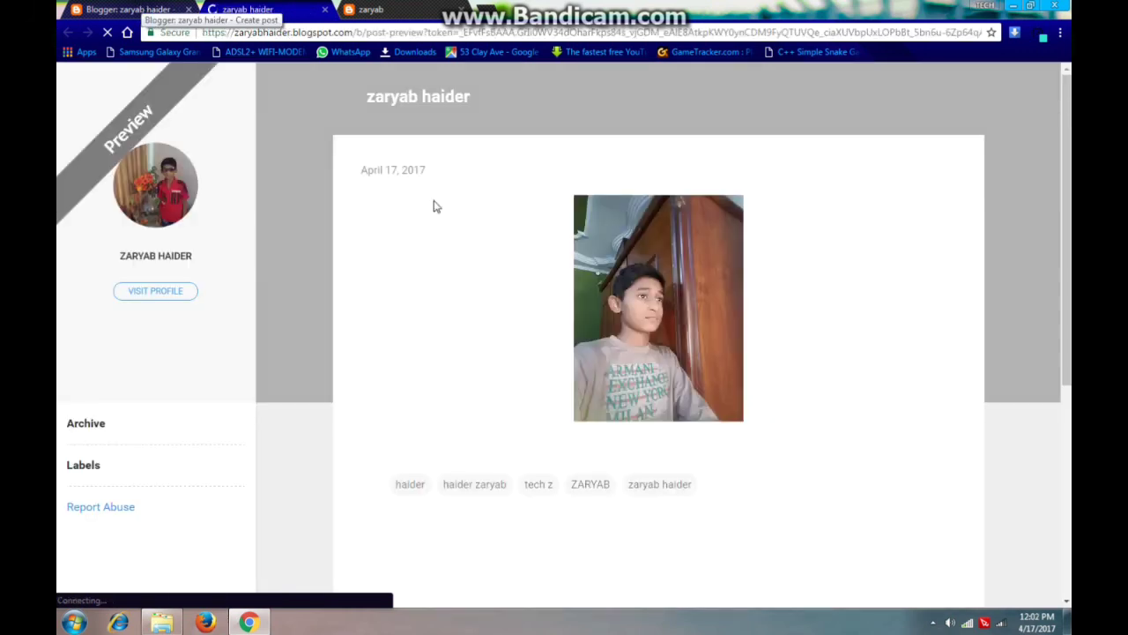
# Scroll through the grey-shirt post's preview, then return to the editor and publish it.
pyautogui.scroll(-1, 523, 224)
pyautogui.scroll(-1, 525, 216)
pyautogui.scroll(2, 525, 216)
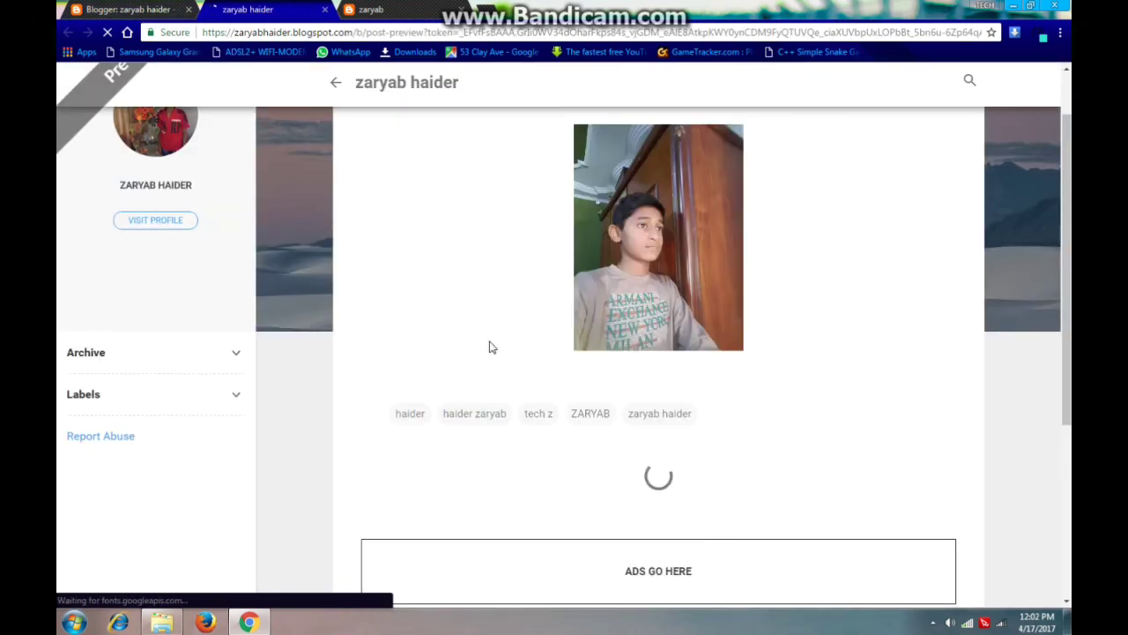
pyautogui.scroll(1, 900, 277)
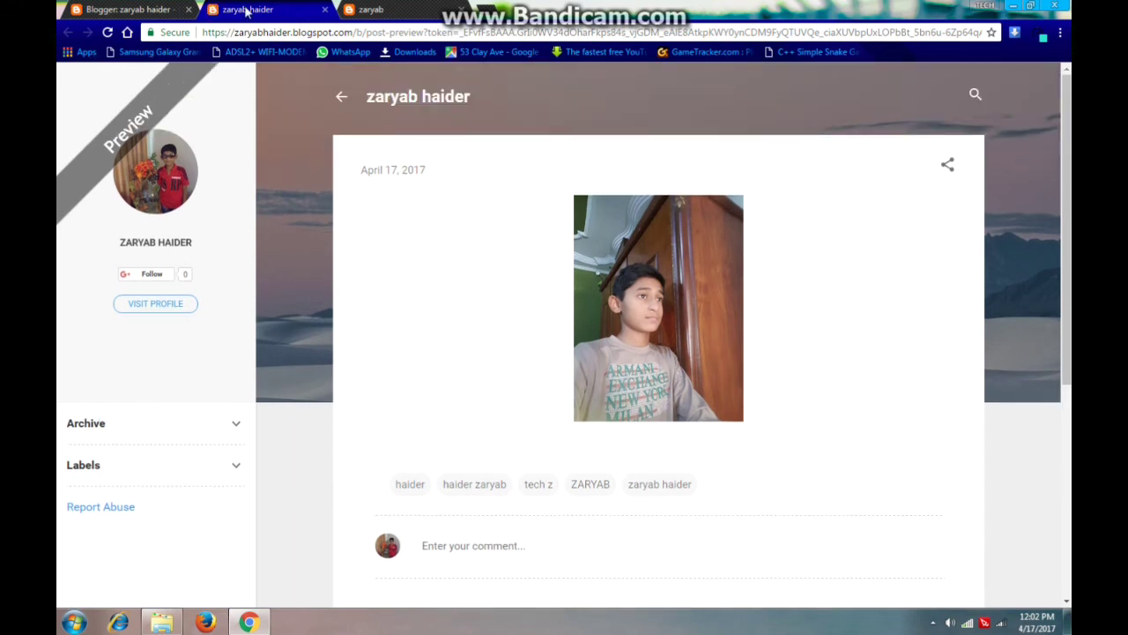
pyautogui.click(176, 9)
pyautogui.click(877, 130)
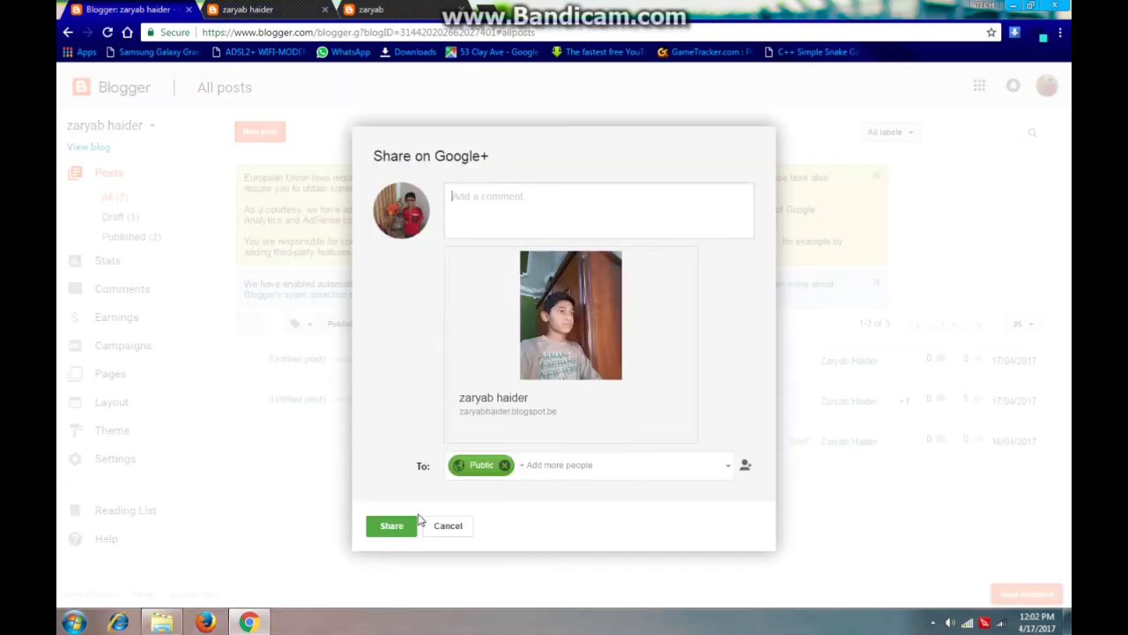
# Share the published grey-shirt post publicly on Google+.
pyautogui.click(396, 528)
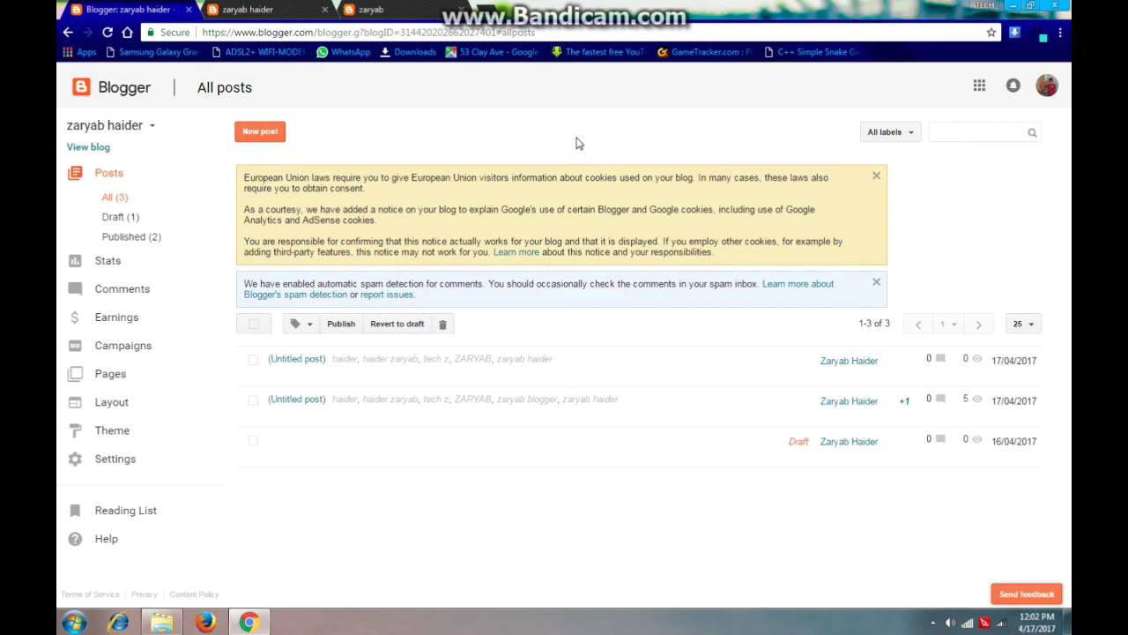
# Minimise Chrome and refresh the Windows desktop four times from its right-click menu.
pyautogui.click(1054, 5)
pyautogui.rightClick(719, 85)
pyautogui.click(727, 116)
pyautogui.rightClick(723, 121)
pyautogui.click(754, 160)
pyautogui.rightClick(640, 171)
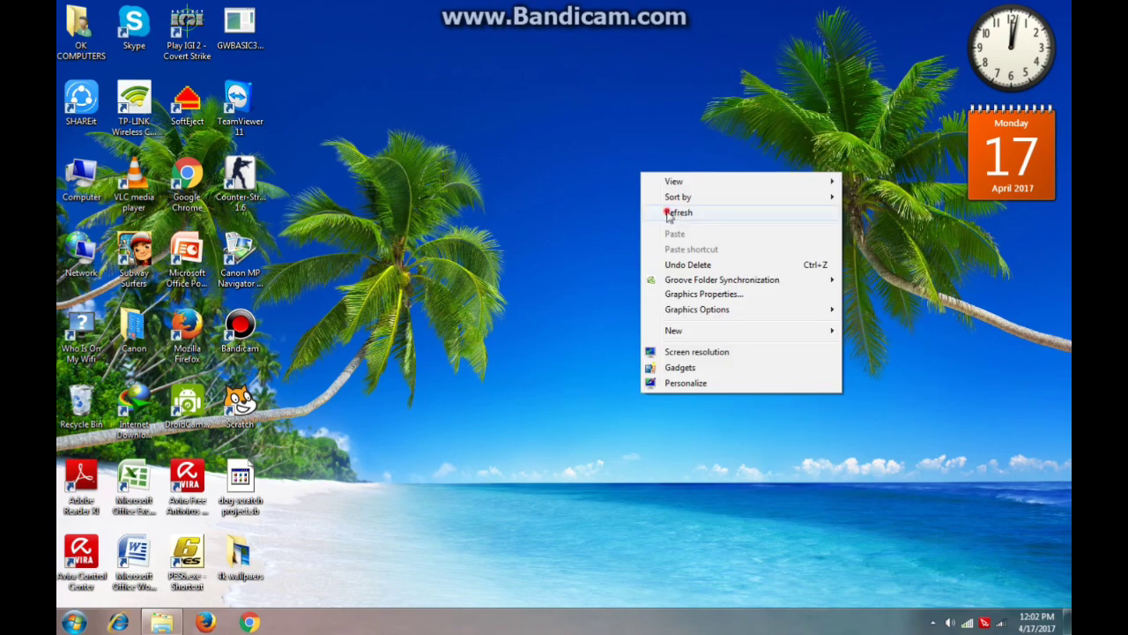
pyautogui.click(670, 212)
pyautogui.rightClick(494, 154)
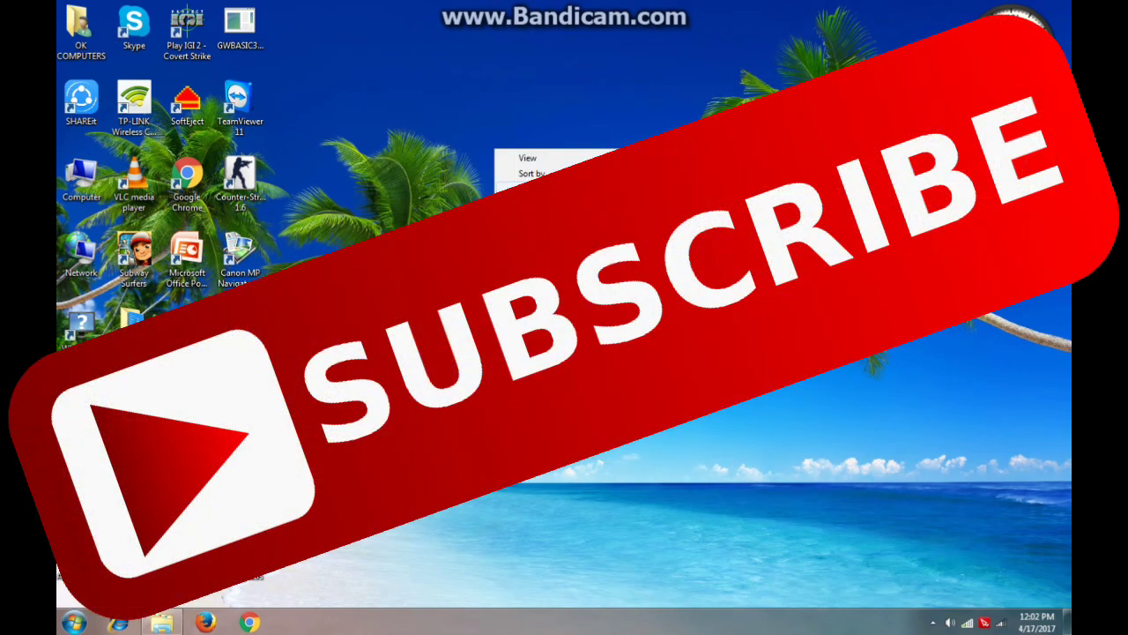
pyautogui.click(529, 188)
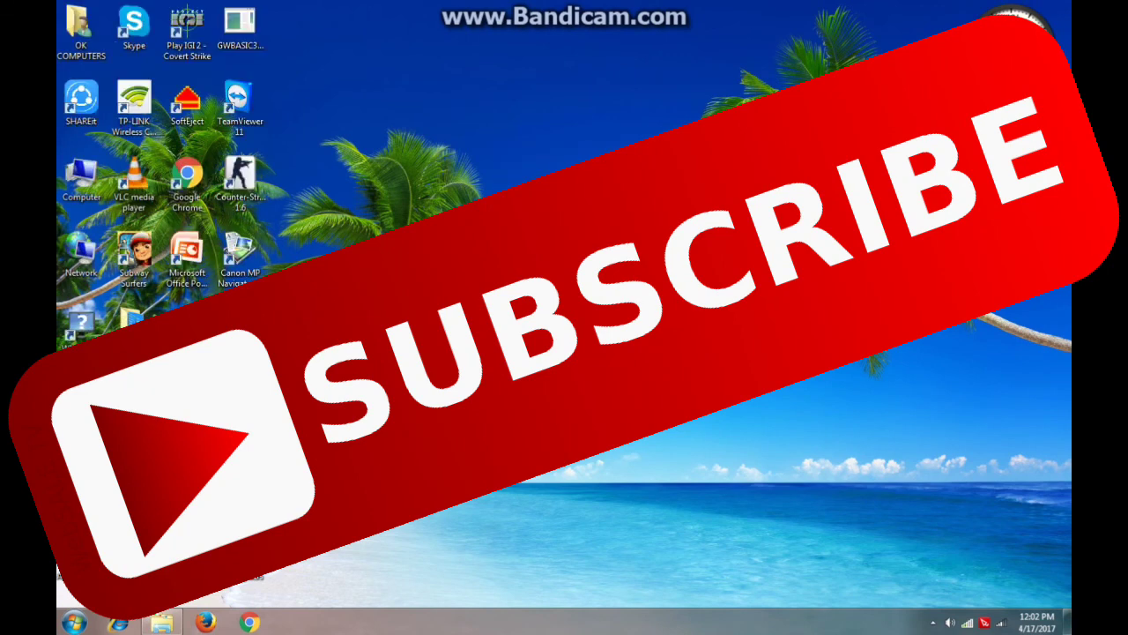